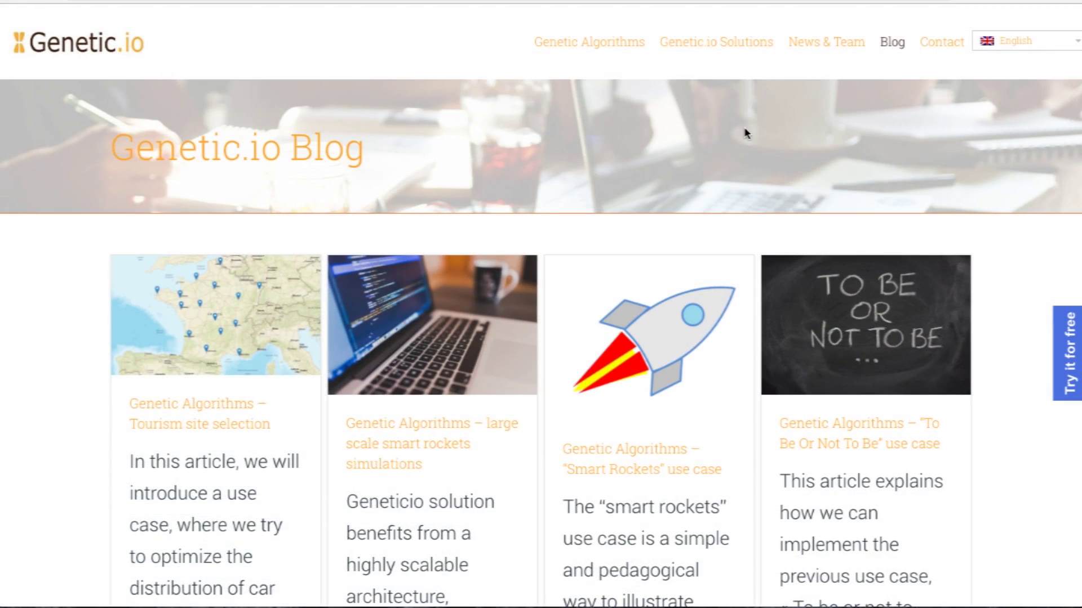
Step: Open the Smart Rockets use-case article and scroll through its fitness, crossover and mutation sections
scroll(745, 133, "down", 5)
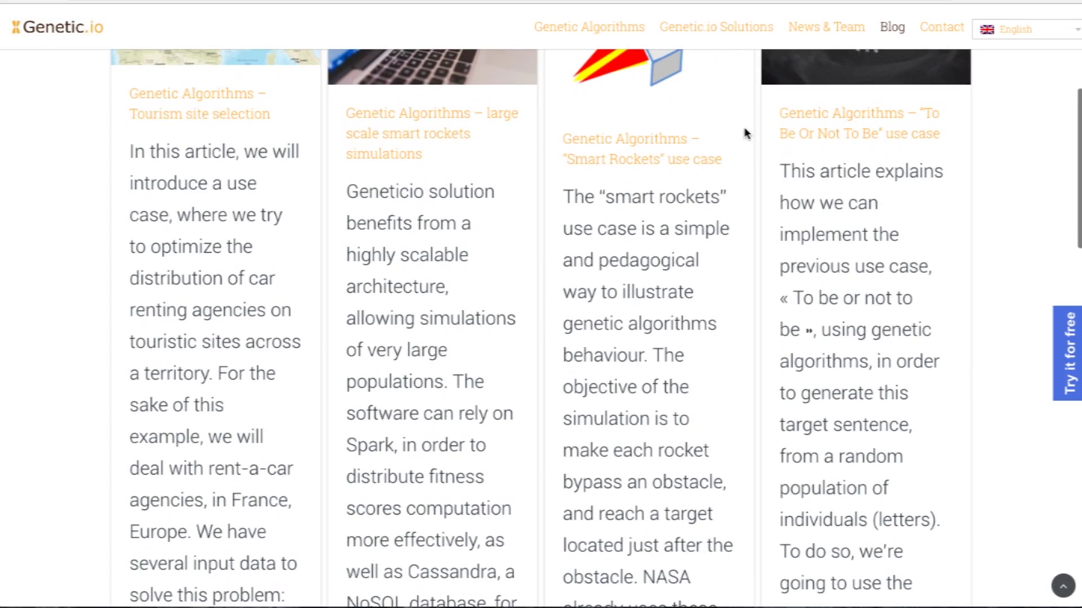
left_click(605, 159)
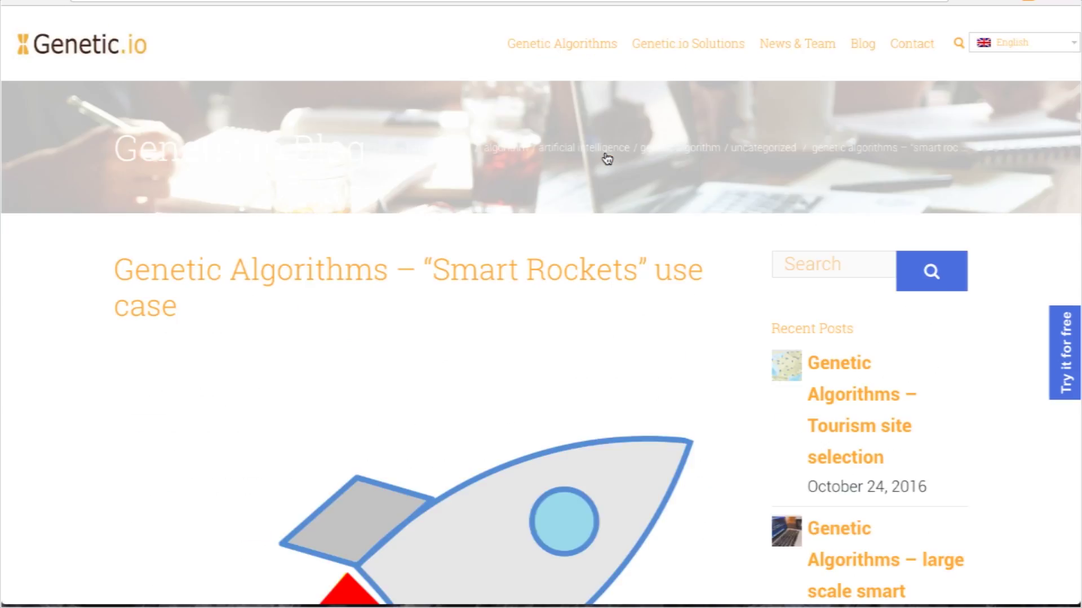
scroll(607, 159, "down", 10)
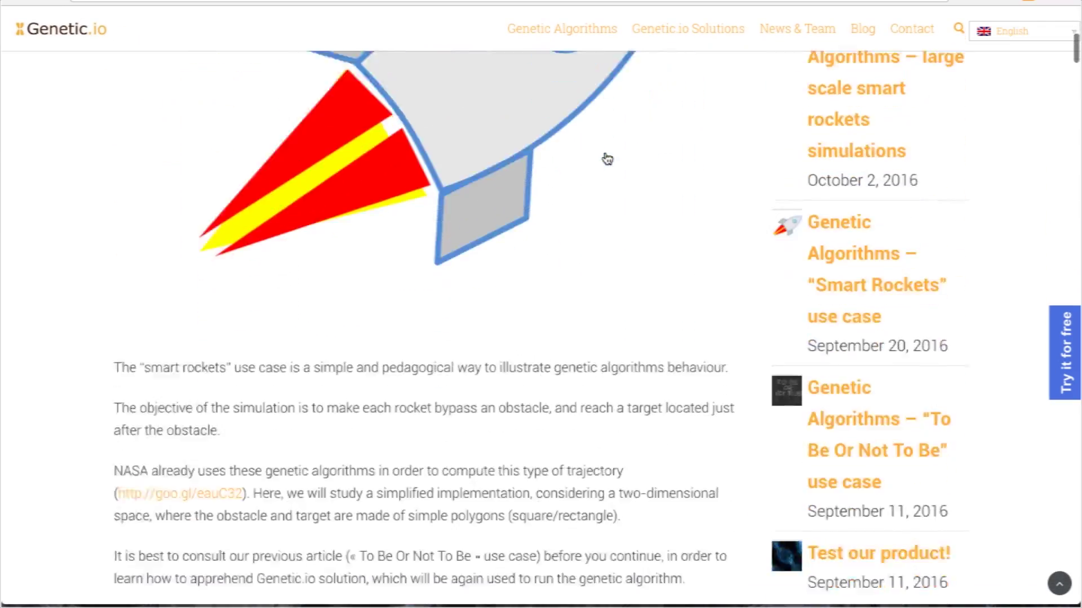
scroll(607, 159, "down", 15)
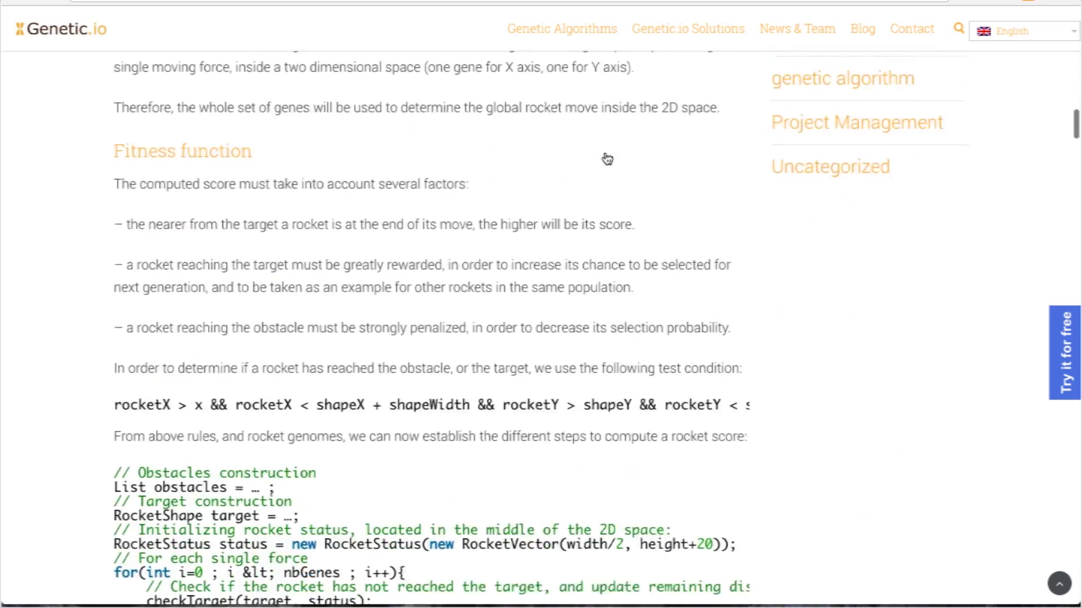
scroll(606, 159, "down", 15)
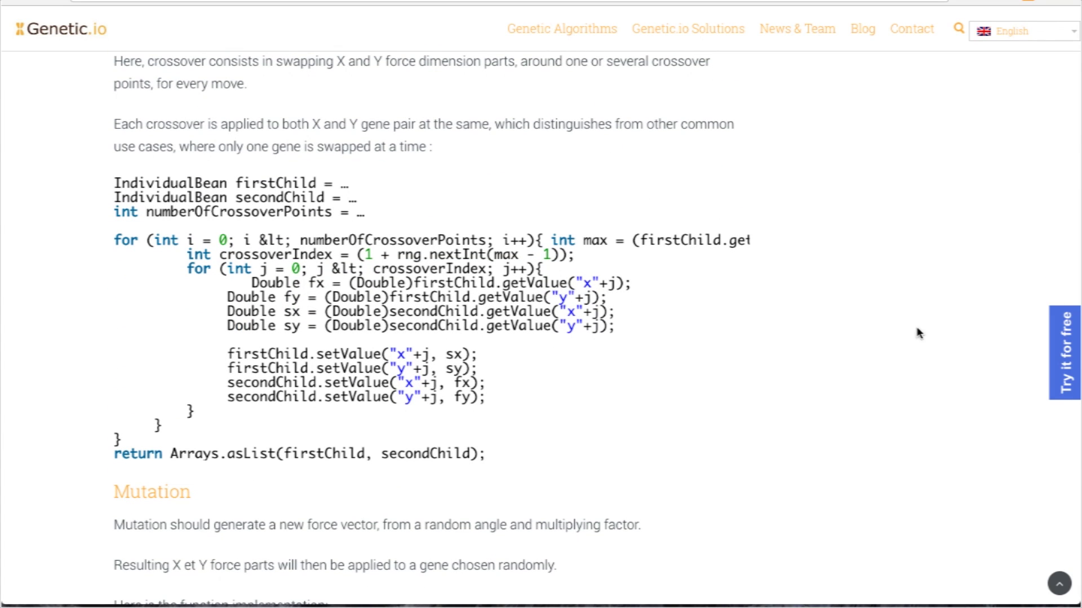
Step: Register for the free demo with your name and email, then open the Genetic.io Demo email
left_click(1055, 359)
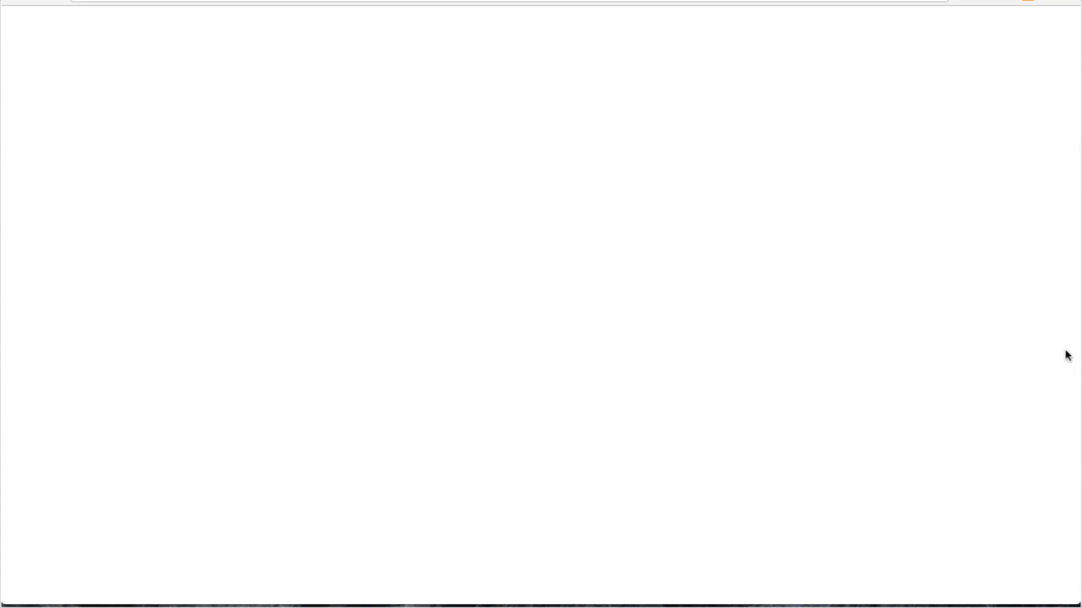
type("JohnSmith")
key("Tab")
left_click(740, 455)
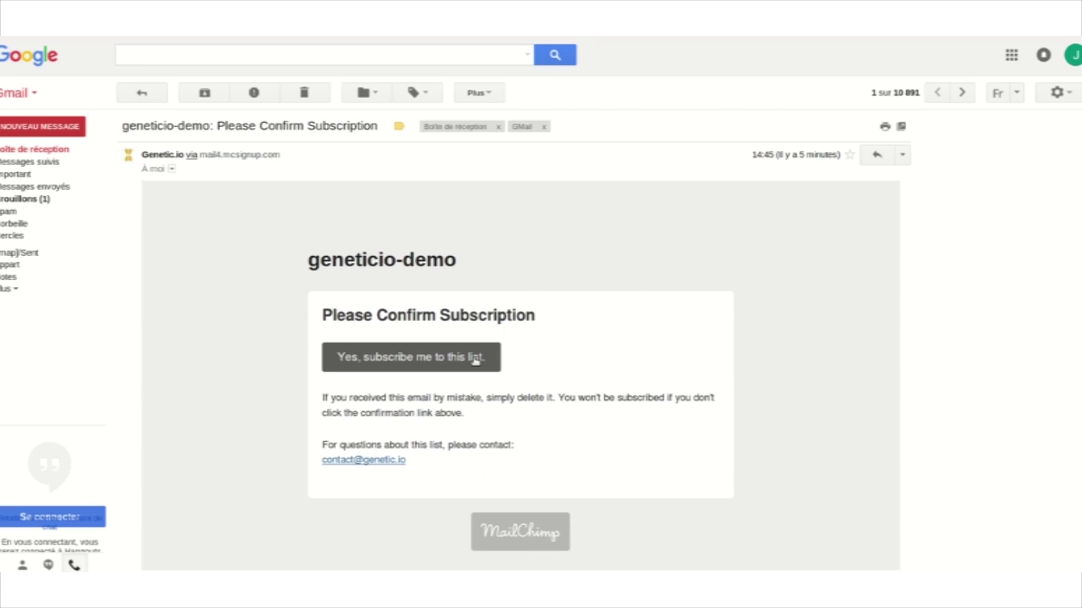
left_click(475, 361)
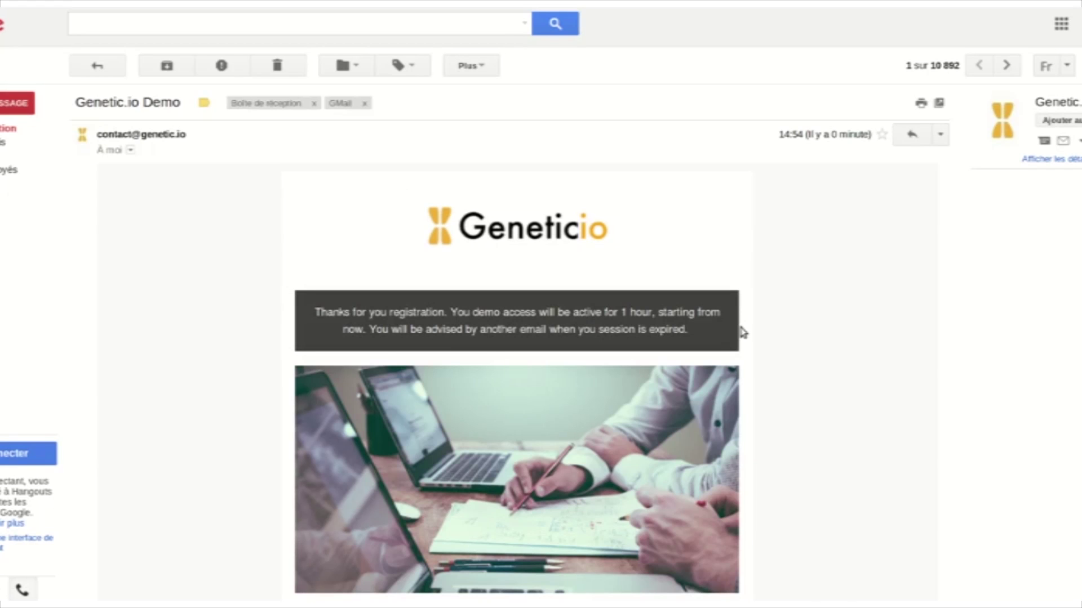
scroll(321, 223, "down", 3)
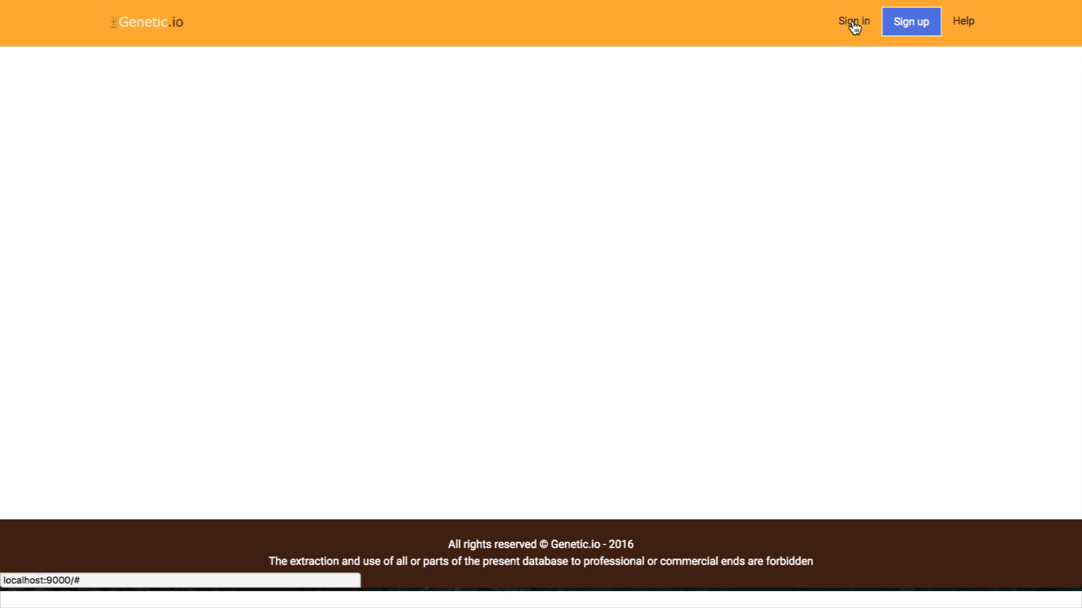
Step: Sign in with the demo credentials and go to Importations from the account menu
left_click(852, 21)
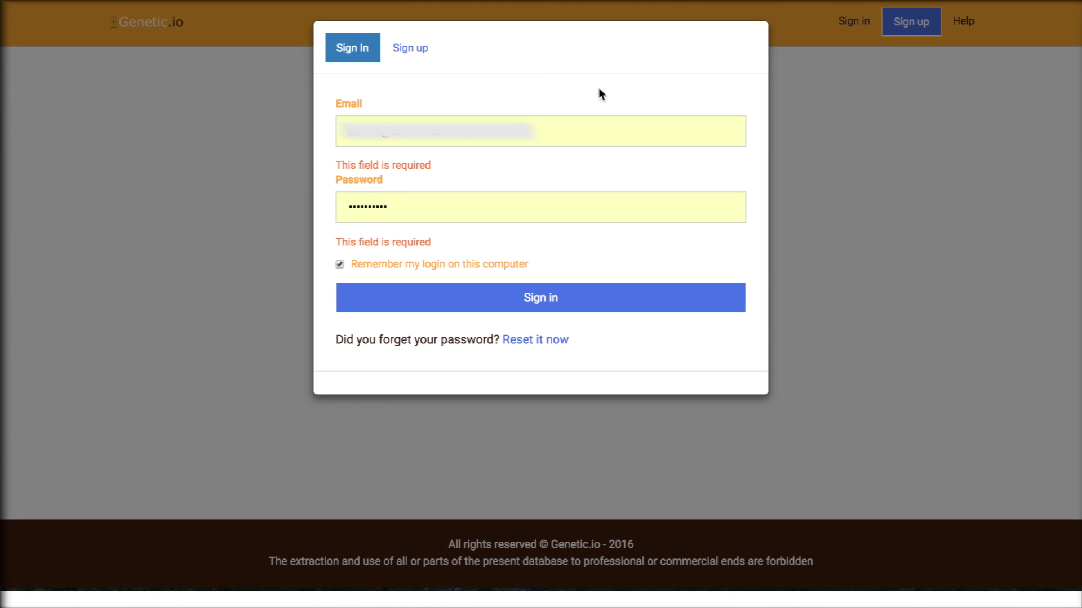
left_click(510, 308)
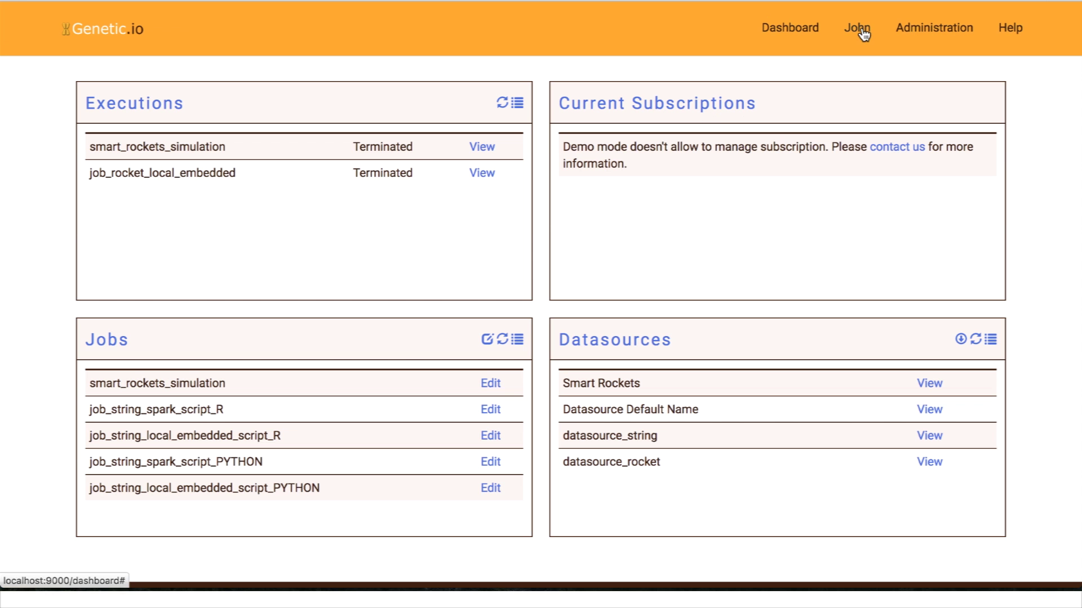
left_click(860, 31)
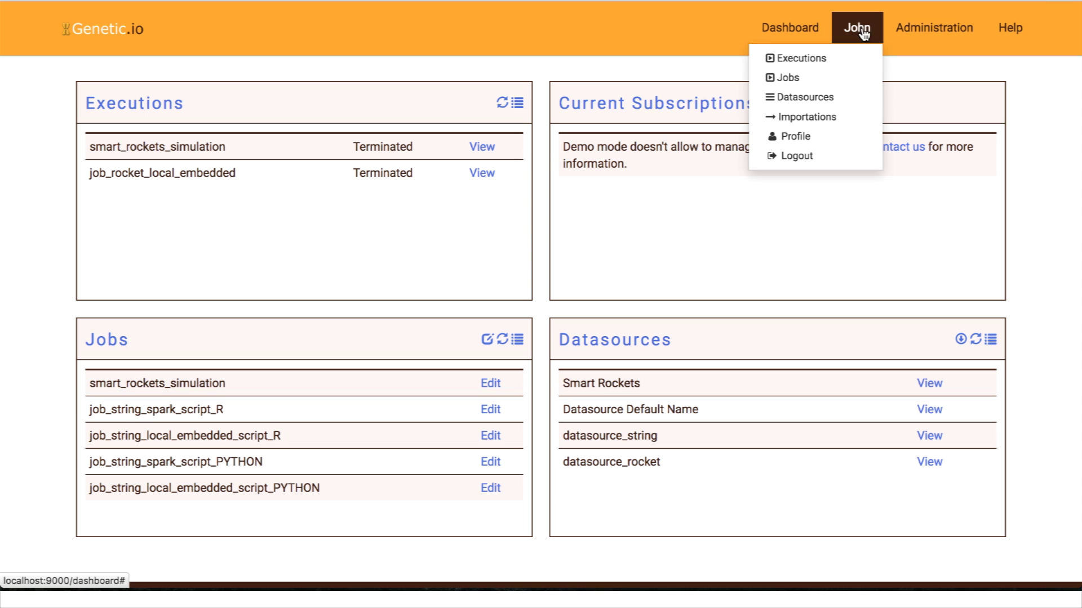
left_click(836, 120)
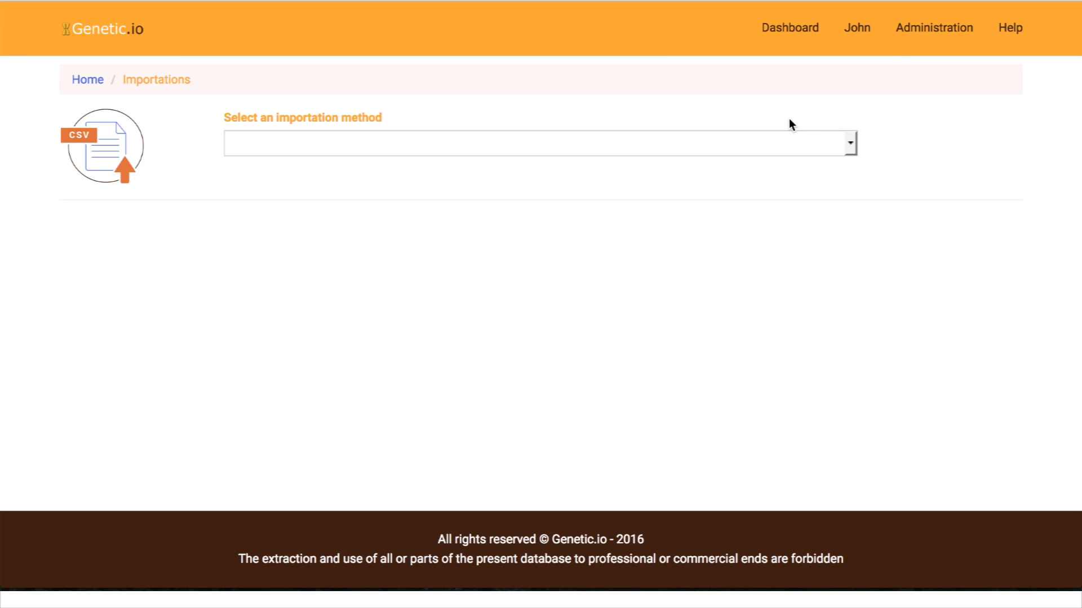
Step: Choose Uploaded file as the import method, pick importer_data_rockets.txt, and preview its columns
left_click(642, 145)
left_click(298, 223)
left_click(251, 229)
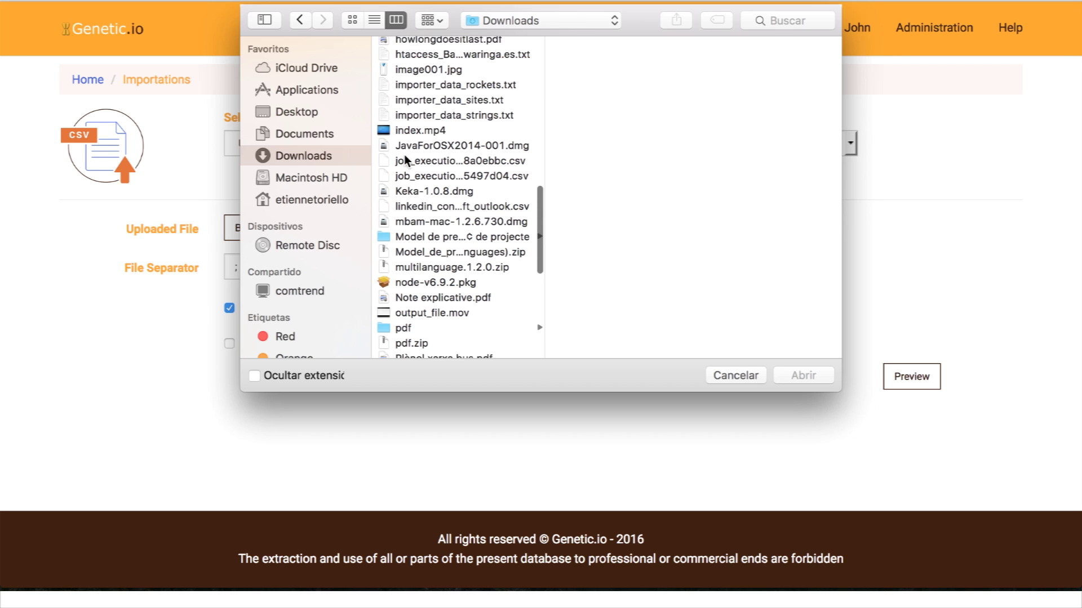
left_click(434, 91)
left_click(811, 376)
left_click(925, 383)
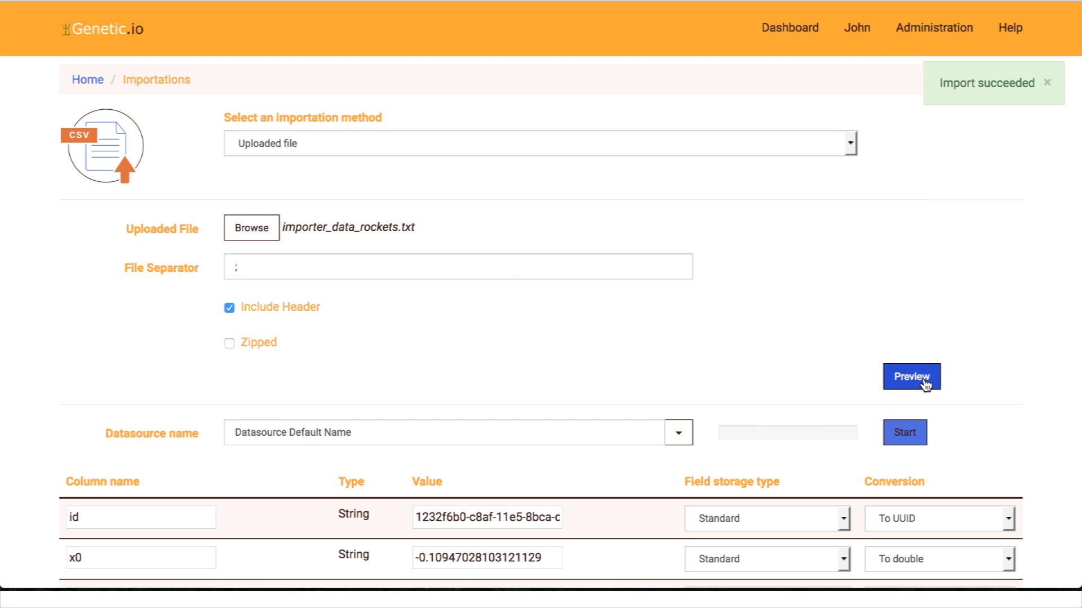
Step: Store the id column as ID, name it 'Datasource Smart Rockets', import it, and open Datasources
left_click(839, 519)
left_click(702, 540)
left_click(415, 433)
left_click_drag(290, 432, 351, 432)
type("Smar")
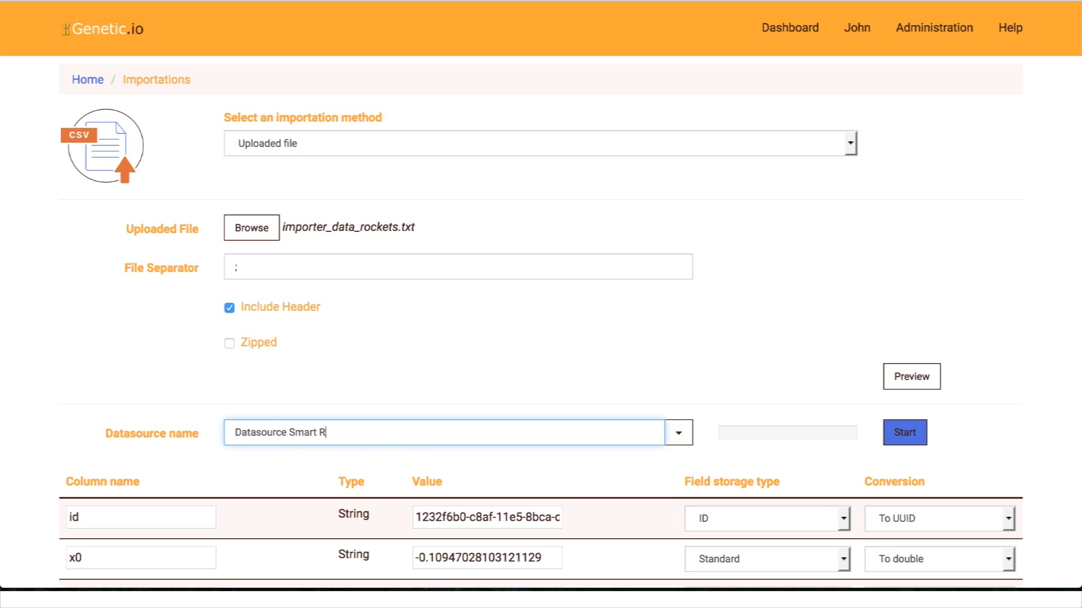
left_click(910, 434)
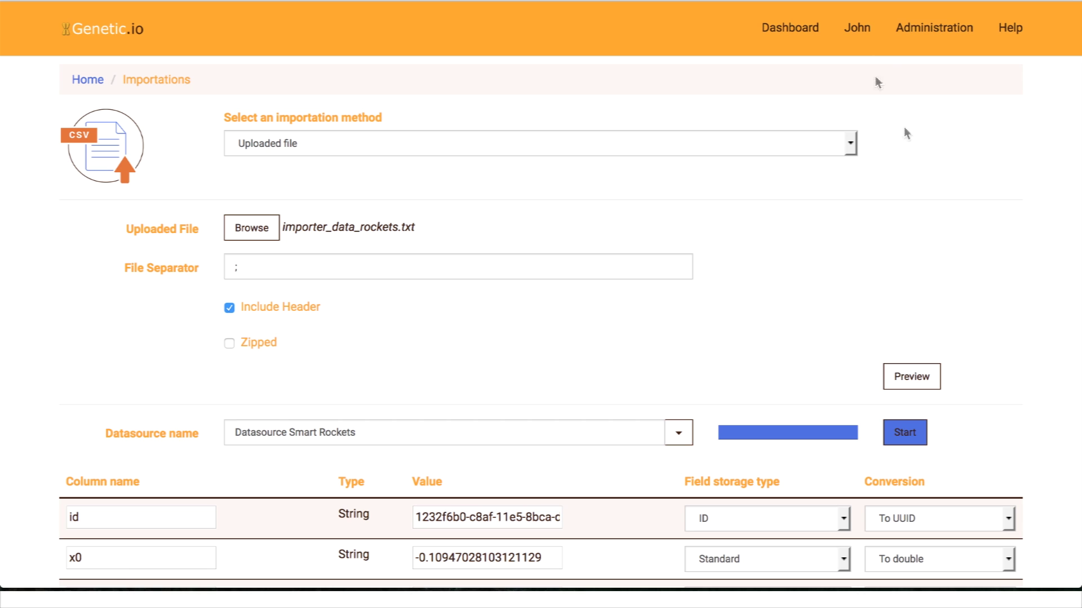
left_click(852, 28)
left_click(803, 95)
Step: Review Datasource Smart Rockets (Ready, 50 individuals, UUID id, Double x columns), then open Jobs
left_click(608, 145)
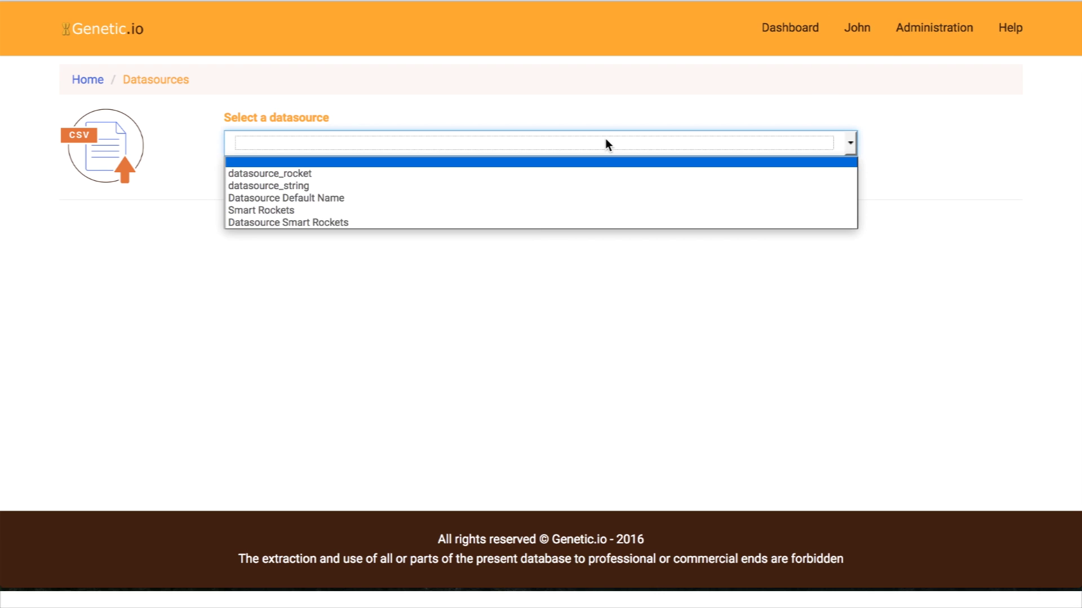
left_click(393, 224)
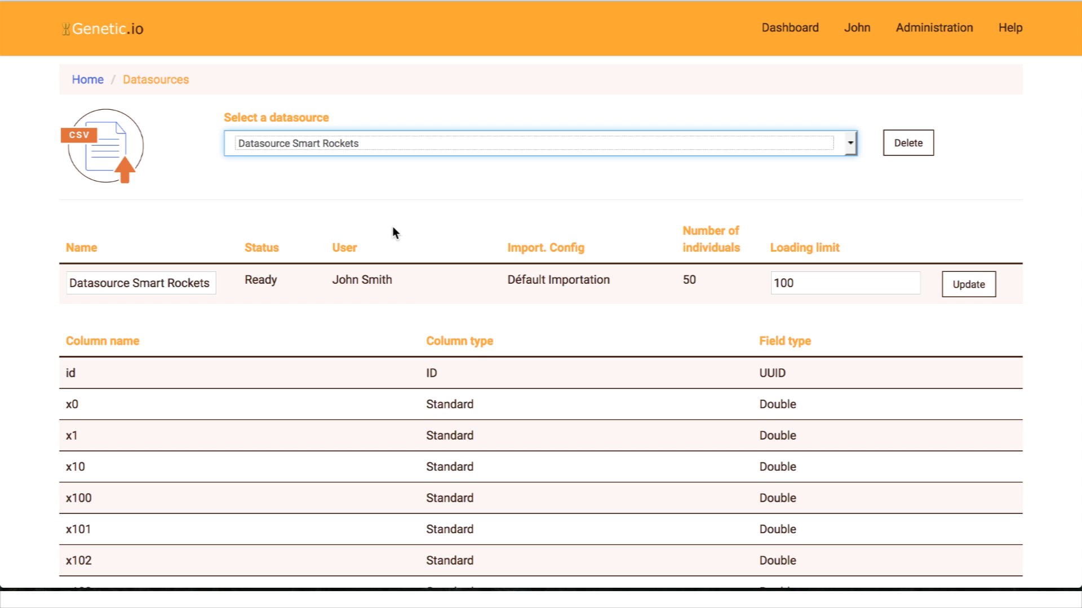
scroll(393, 228, "down", 10)
scroll(392, 228, "up", 3)
scroll(392, 228, "up", 7)
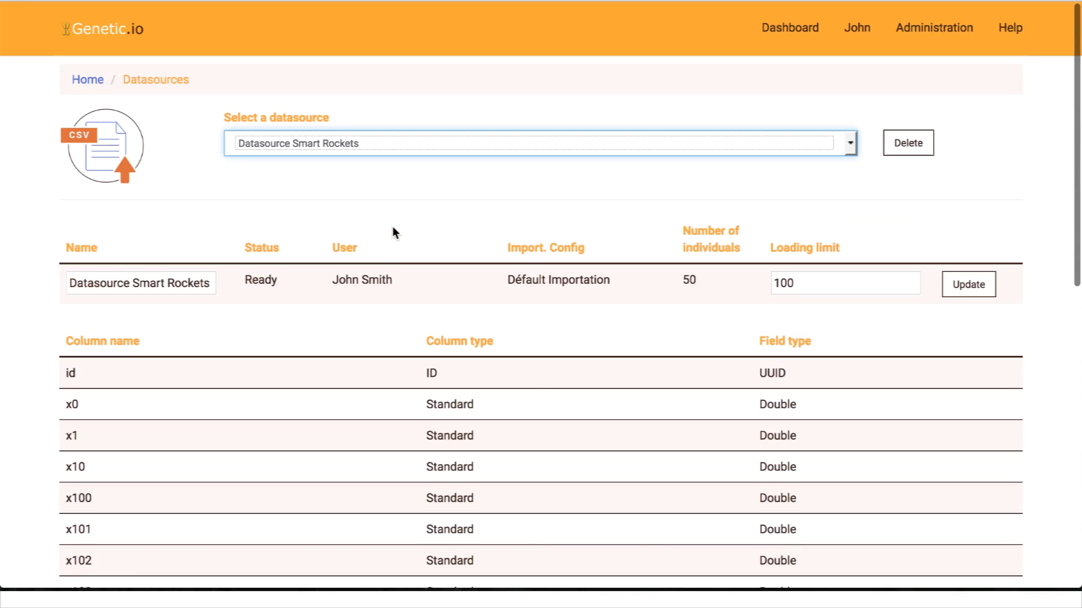
left_click(856, 30)
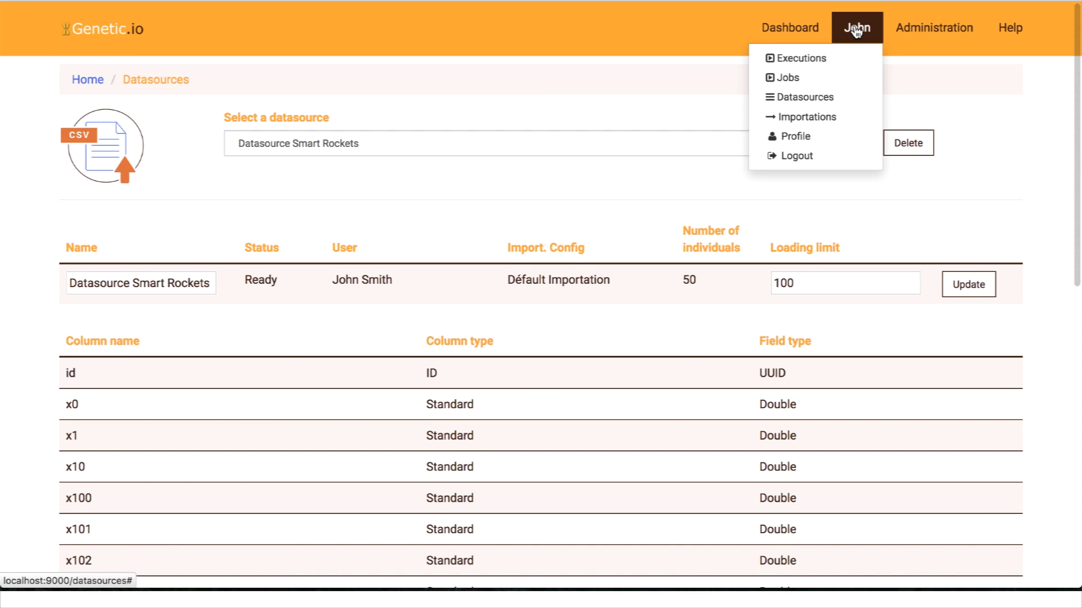
left_click(799, 79)
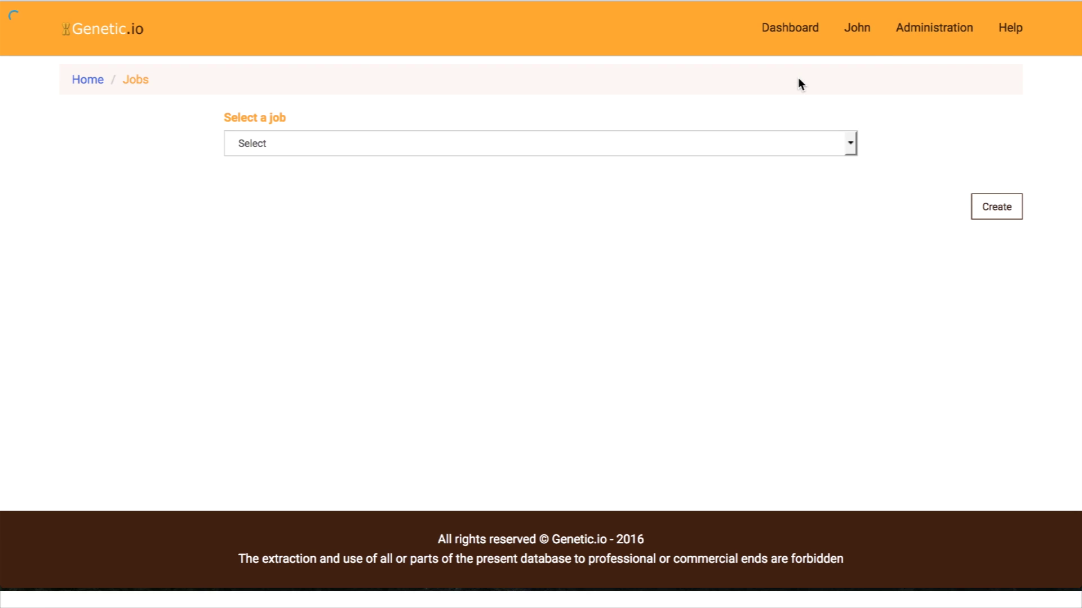
Step: Create job 'Smart Rockets Simulation2' with Multithreaded score computing and Datasource Smart Rockets
left_click(994, 208)
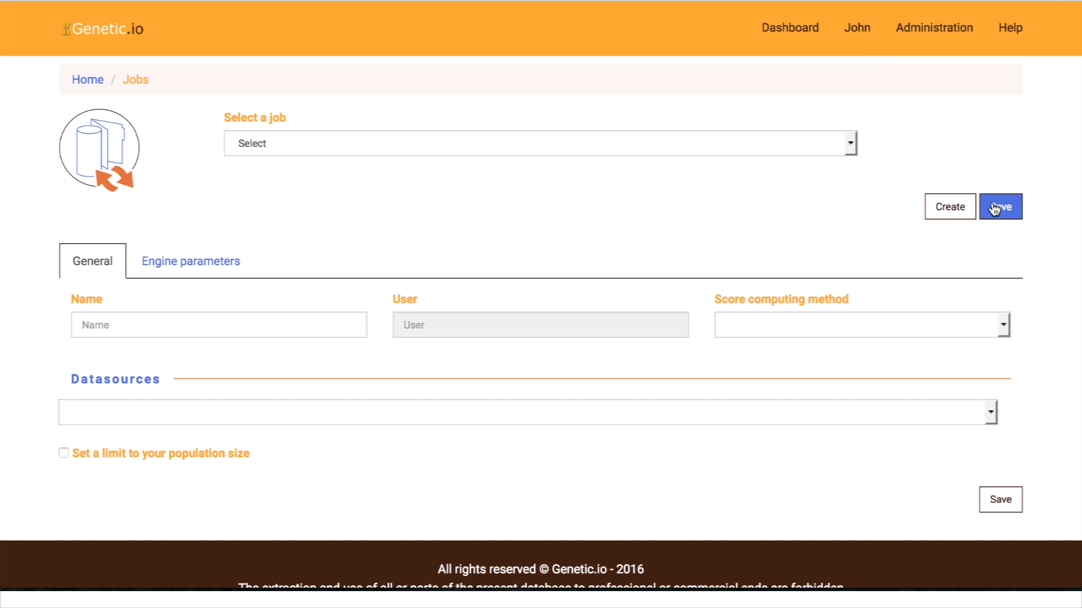
left_click(238, 324)
type("Sma")
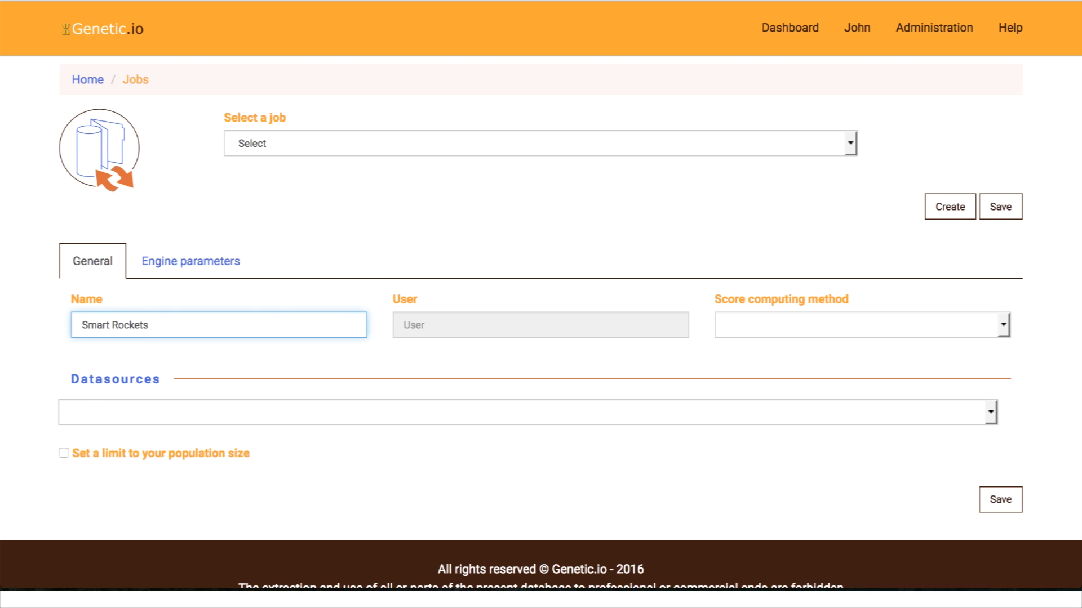
type("rt Rockets")
left_click(767, 320)
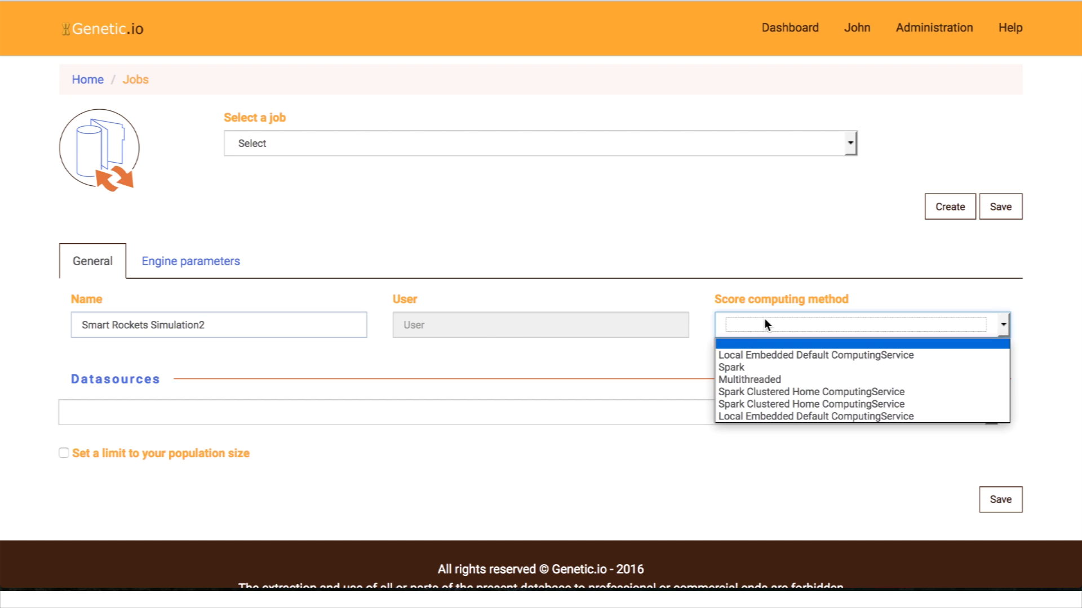
left_click(739, 379)
left_click(457, 422)
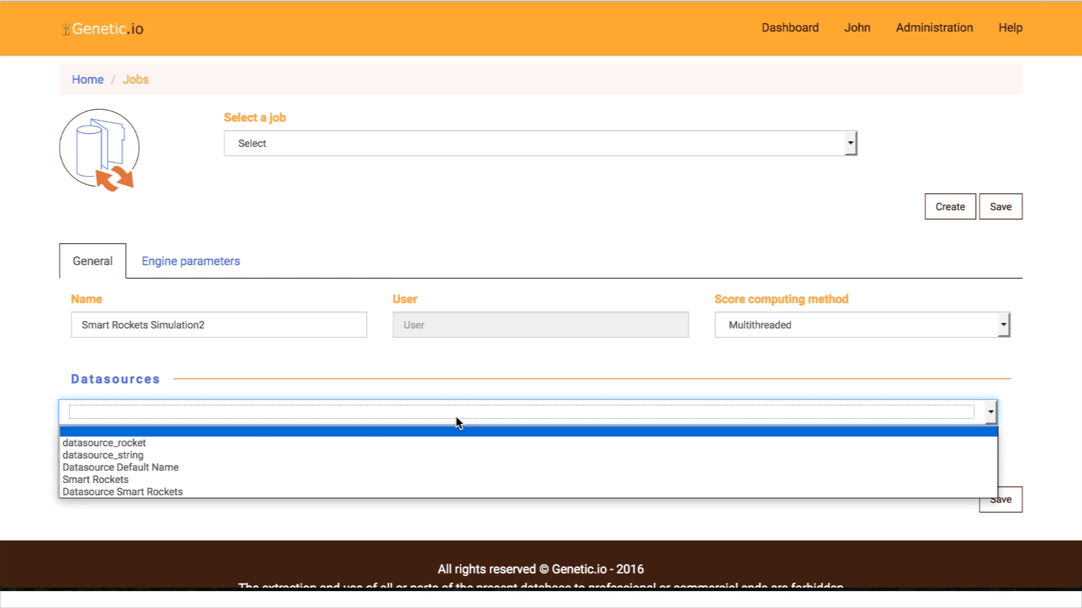
left_click(272, 491)
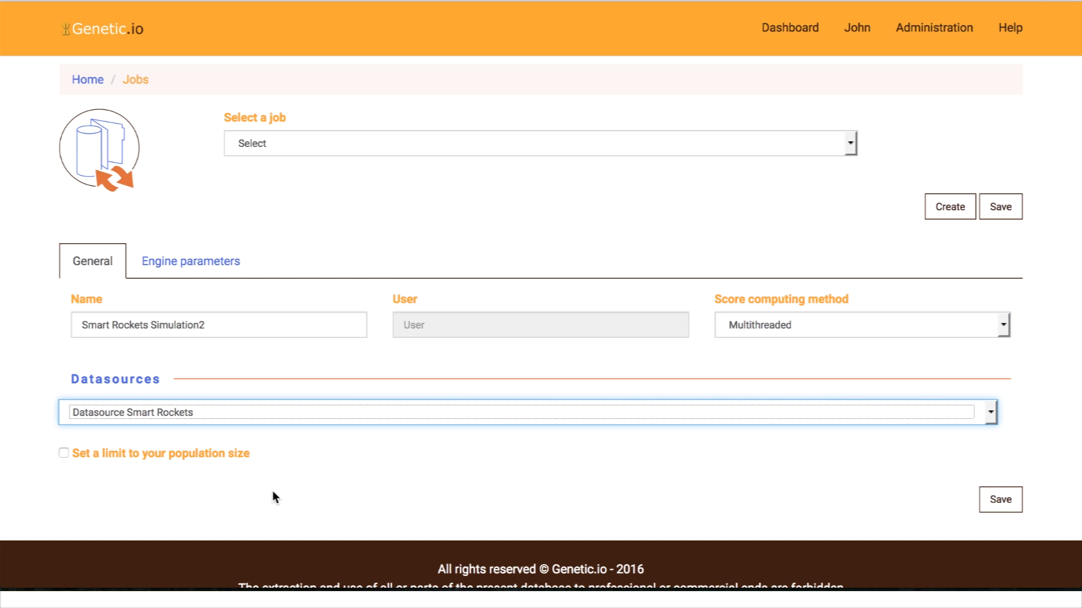
scroll(313, 469, "down", 5)
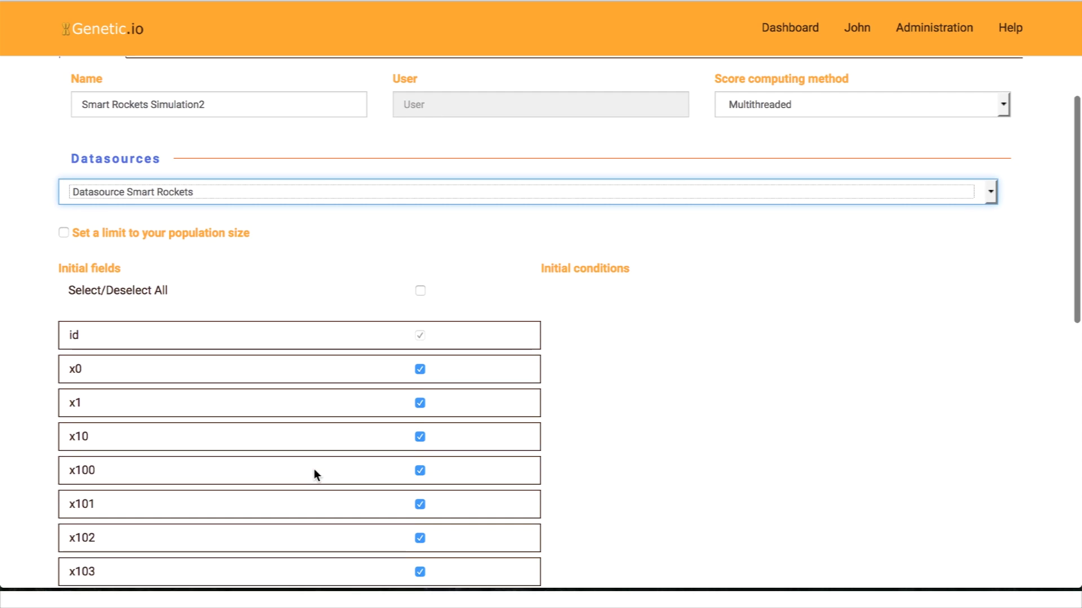
scroll(313, 469, "up", 4)
Step: Set Generational Evolution, Roulette Wheel selection, and an activated Generation Count termination condition
left_click(181, 257)
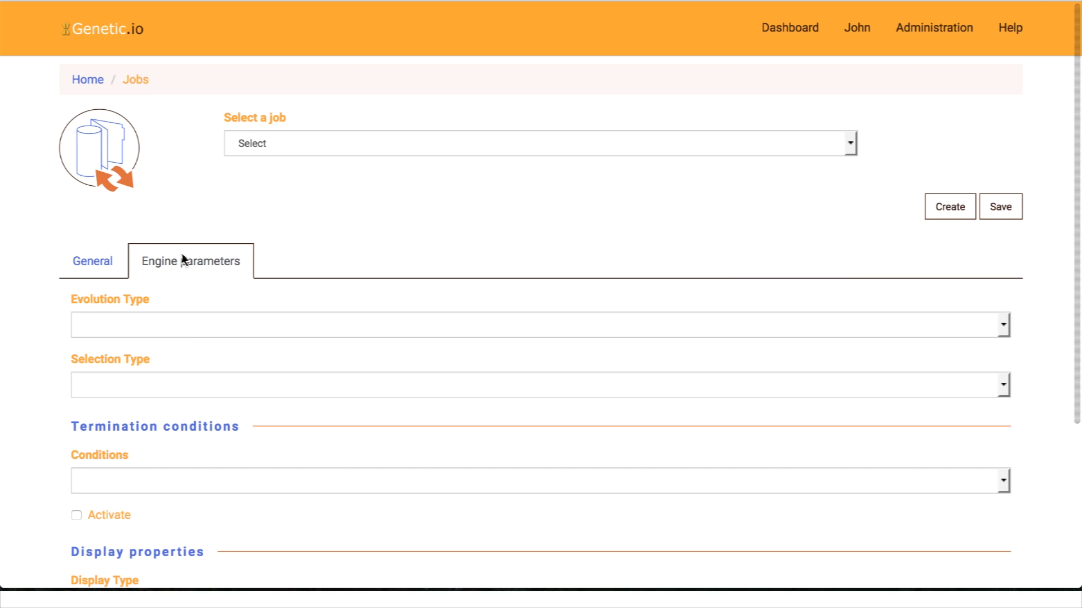
left_click(184, 322)
left_click(146, 351)
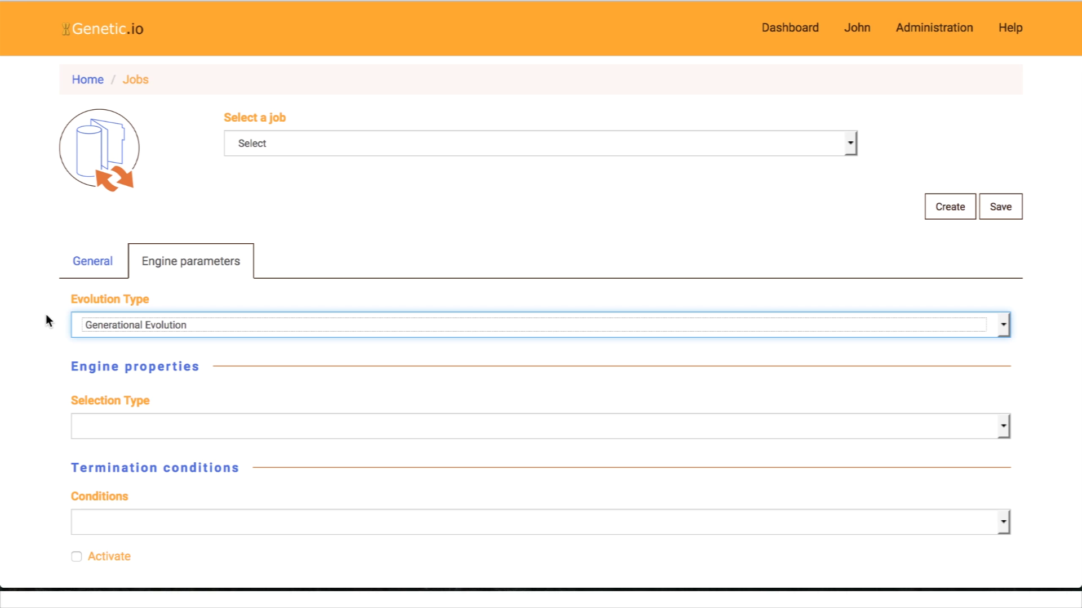
left_click(113, 422)
left_click(115, 456)
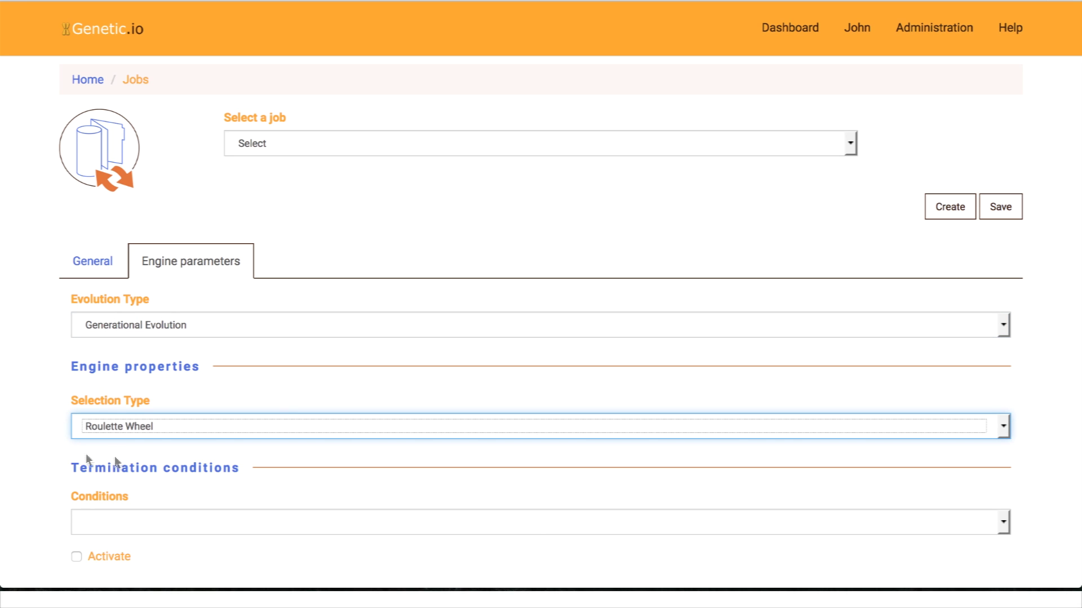
scroll(44, 448, "down", 4)
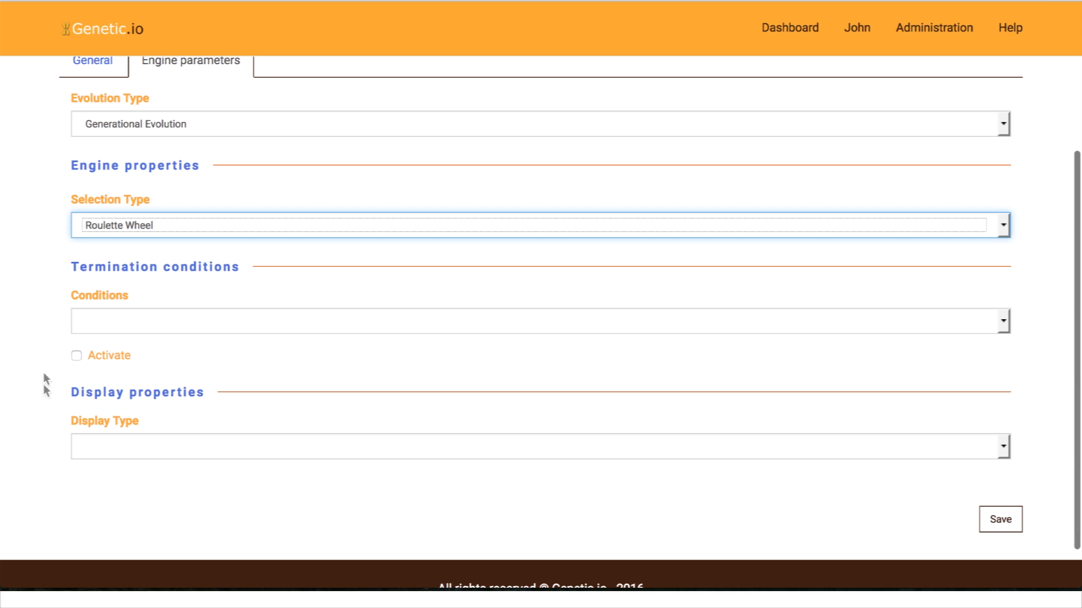
left_click(126, 324)
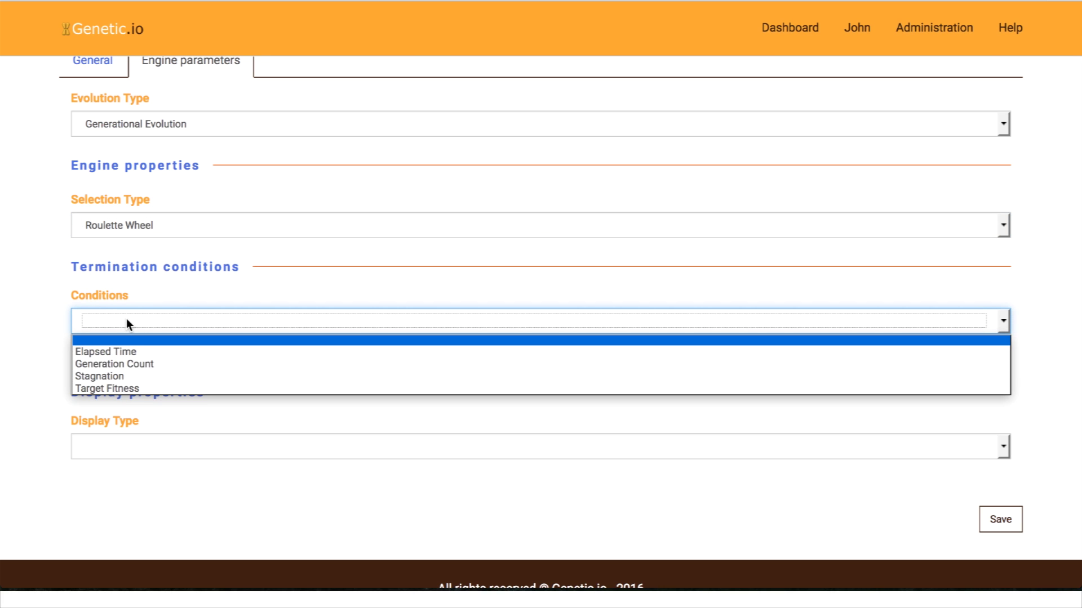
left_click(130, 363)
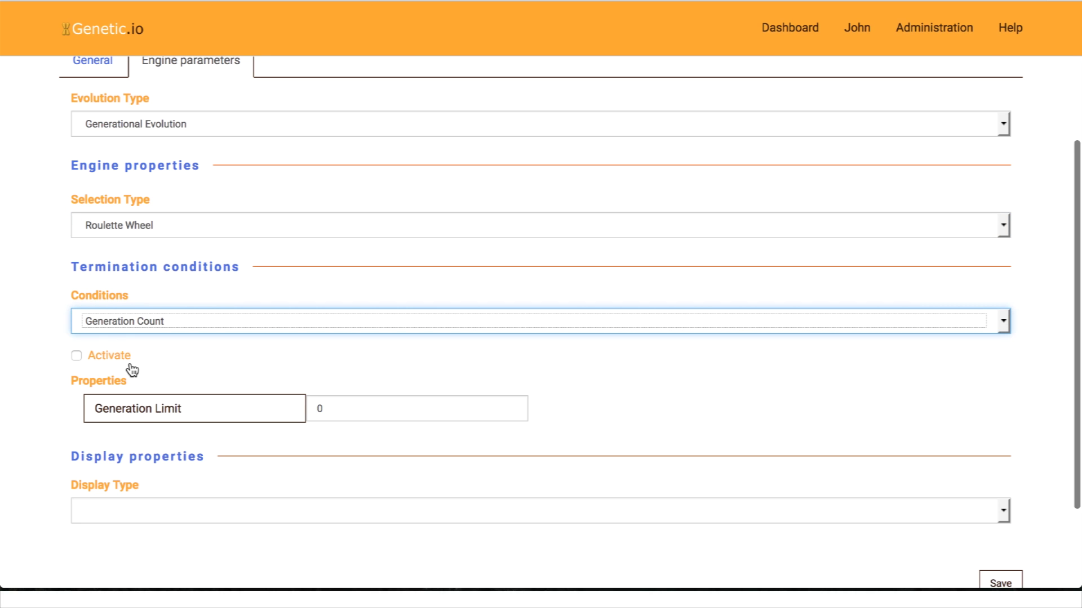
left_click(77, 356)
Step: Set the generation limit to 300, choose Custom Mode display, and edit its properties as text
left_click(314, 407)
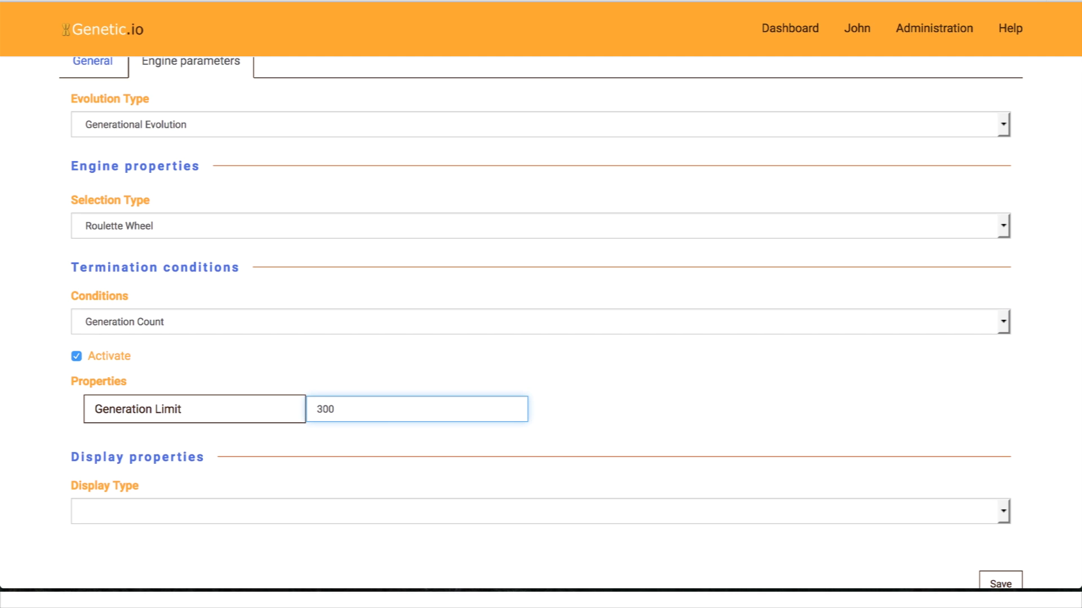
left_click(660, 405)
scroll(660, 405, "down", 3)
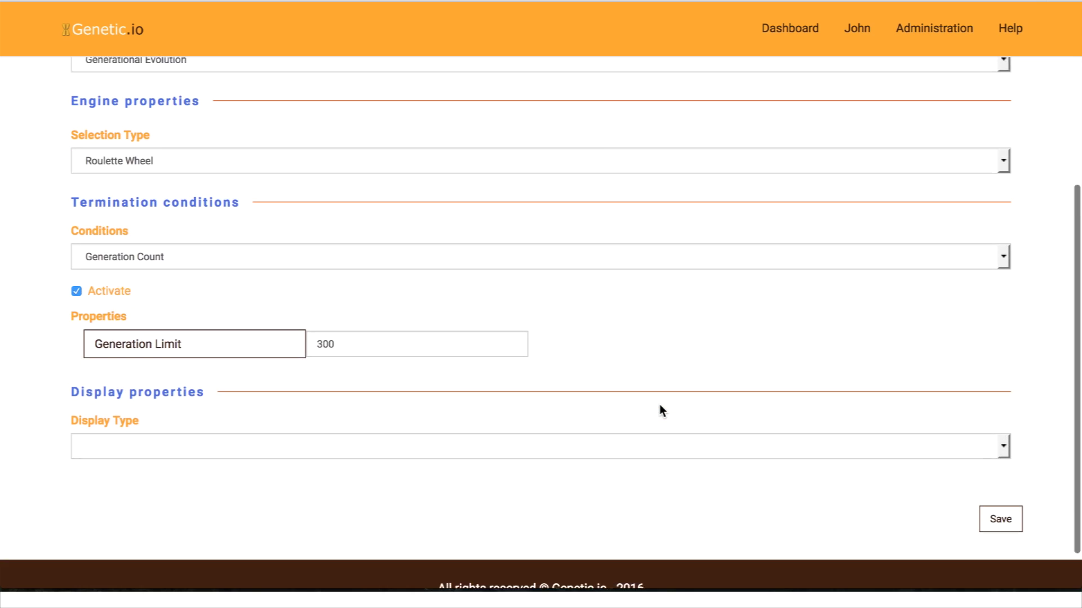
left_click(536, 420)
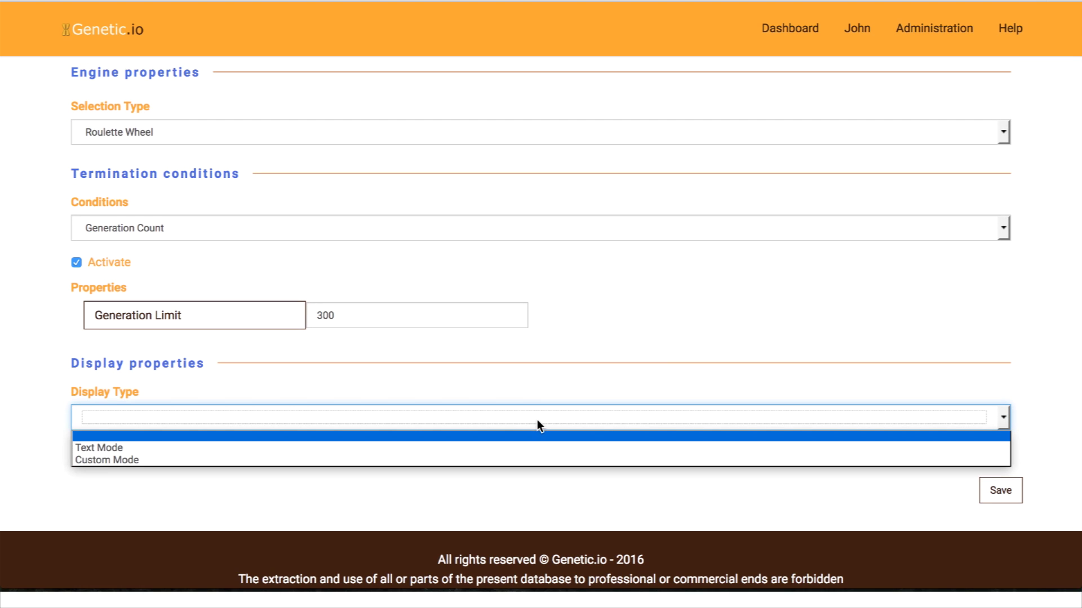
left_click(338, 459)
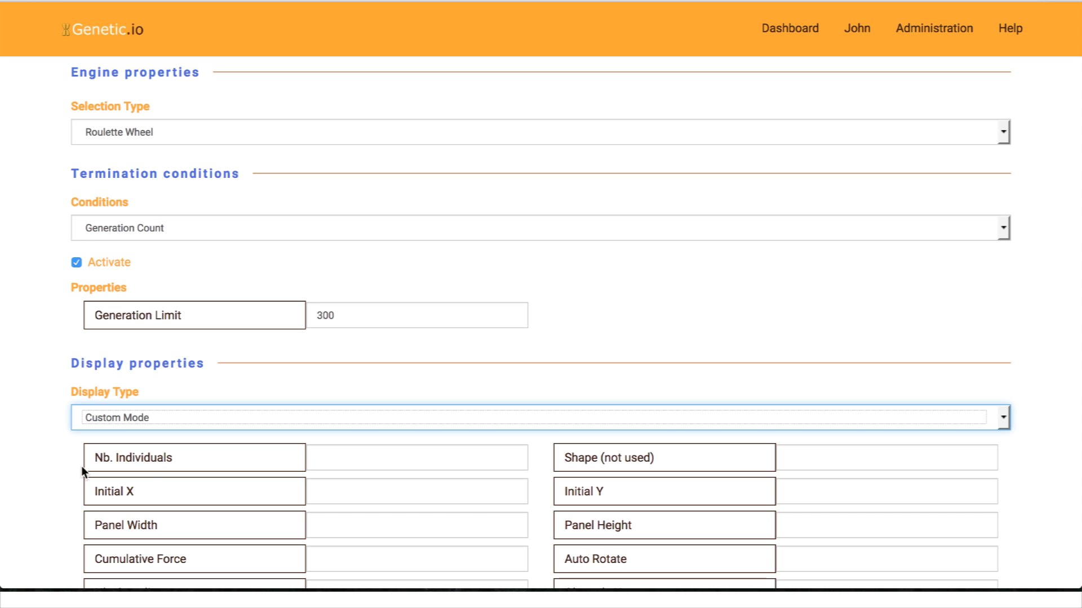
scroll(58, 456, "down", 6)
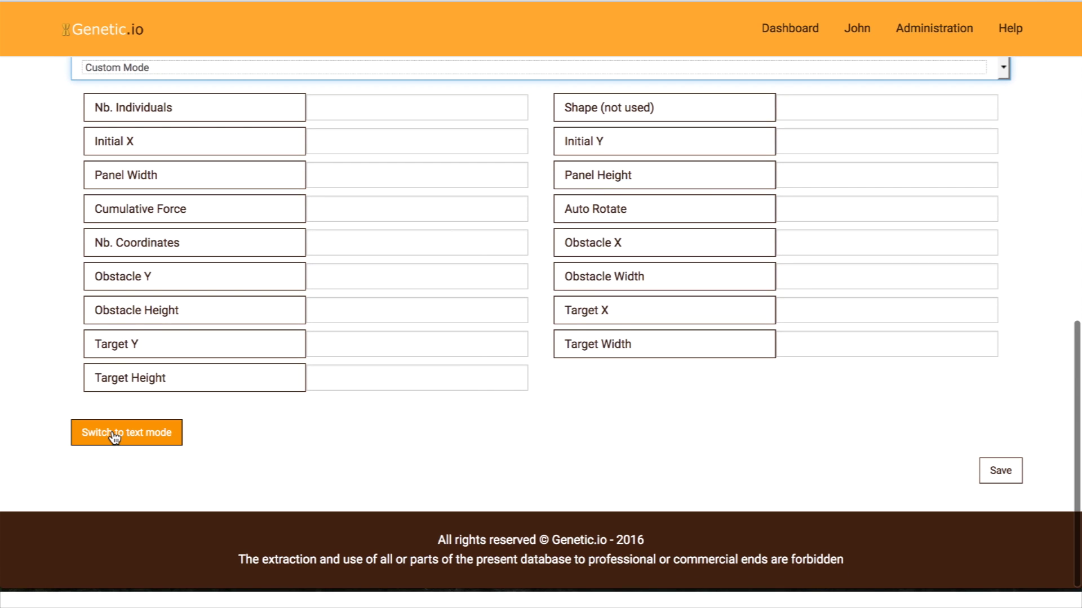
left_click(115, 436)
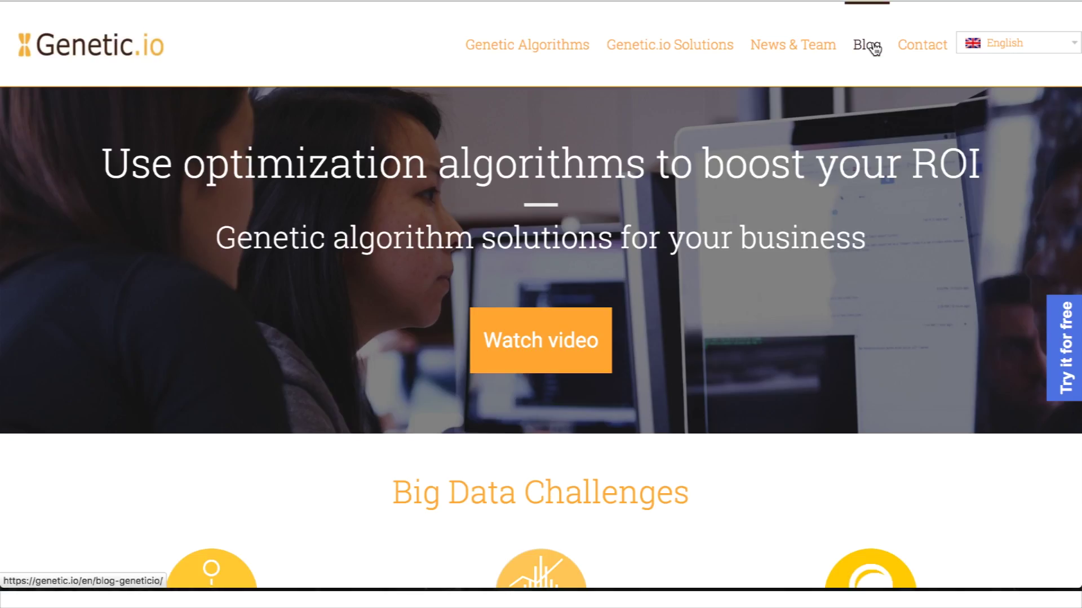
Step: Open the blog's smart rockets article and select its properties from AUTO_ROTATE to TARGET_Y=24
left_click(872, 42)
left_click(657, 378)
scroll(657, 376, "down", 20)
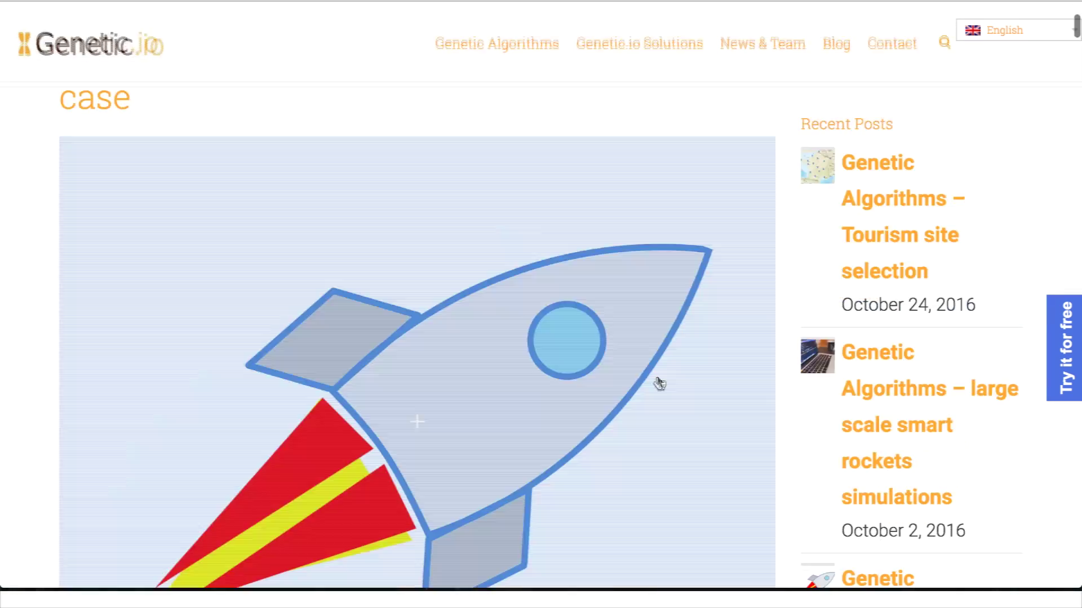
scroll(657, 376, "down", 20)
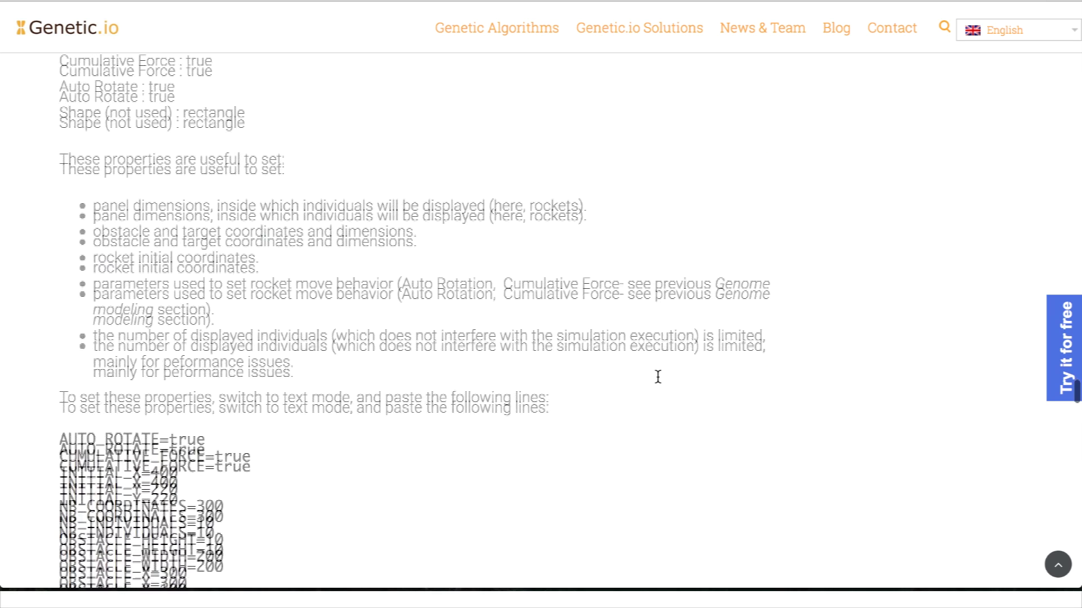
left_click_drag(61, 169, 181, 433)
key("ctrl+c")
Step: Replace the display properties text with the copied article list and validate it
key("alt+Tab")
left_click(219, 370)
key("ctrl+a")
key("ctrl+v")
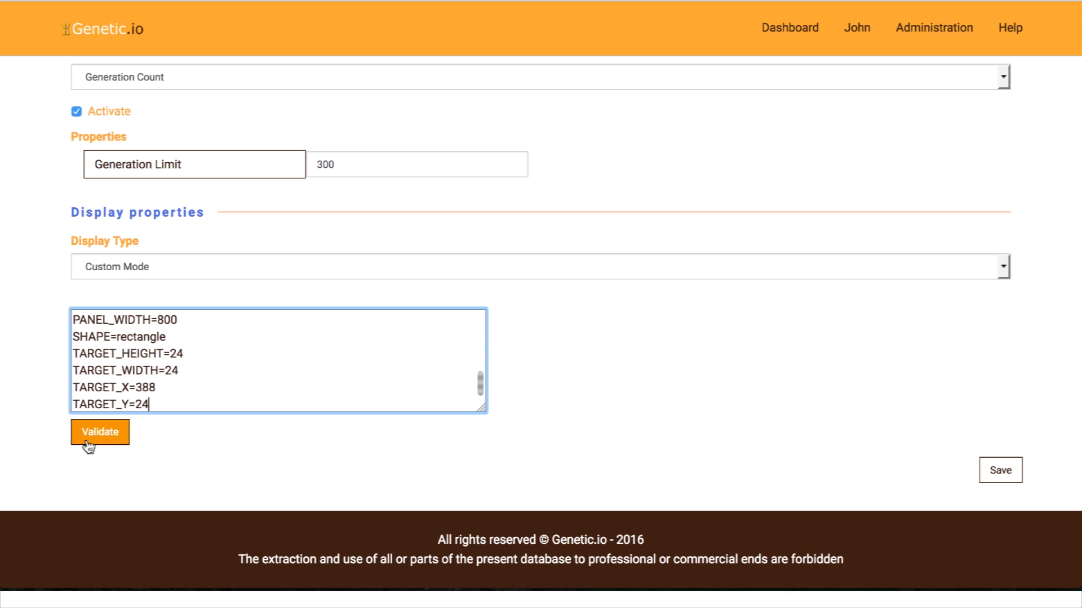
left_click(86, 438)
Step: Save the Smart Rockets Simulation2 job and view its Implementation Class & Dependencies settings
scroll(500, 442, "up", 8)
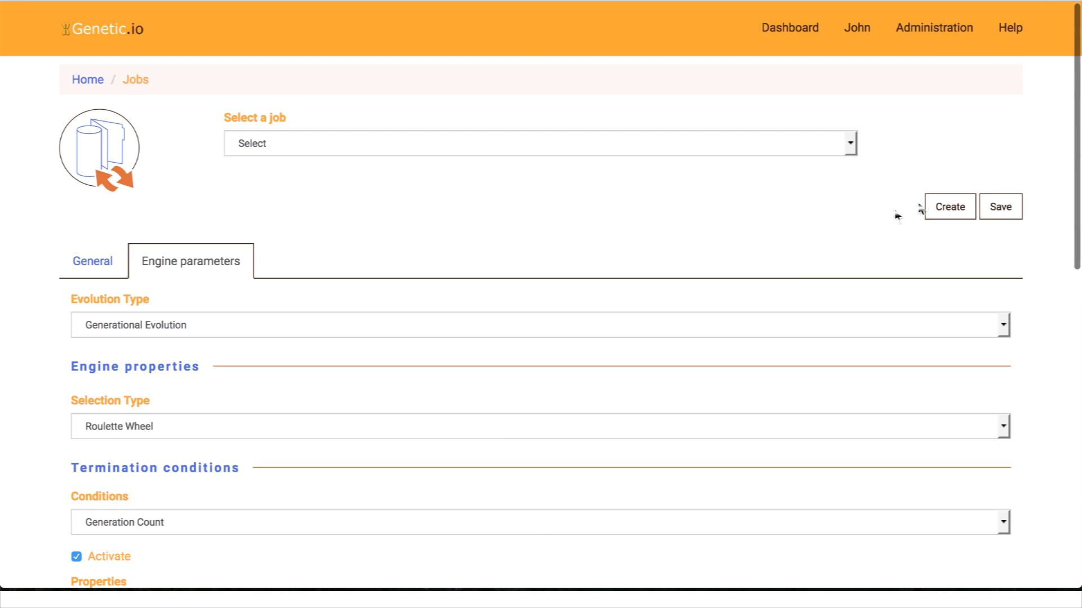
left_click(998, 209)
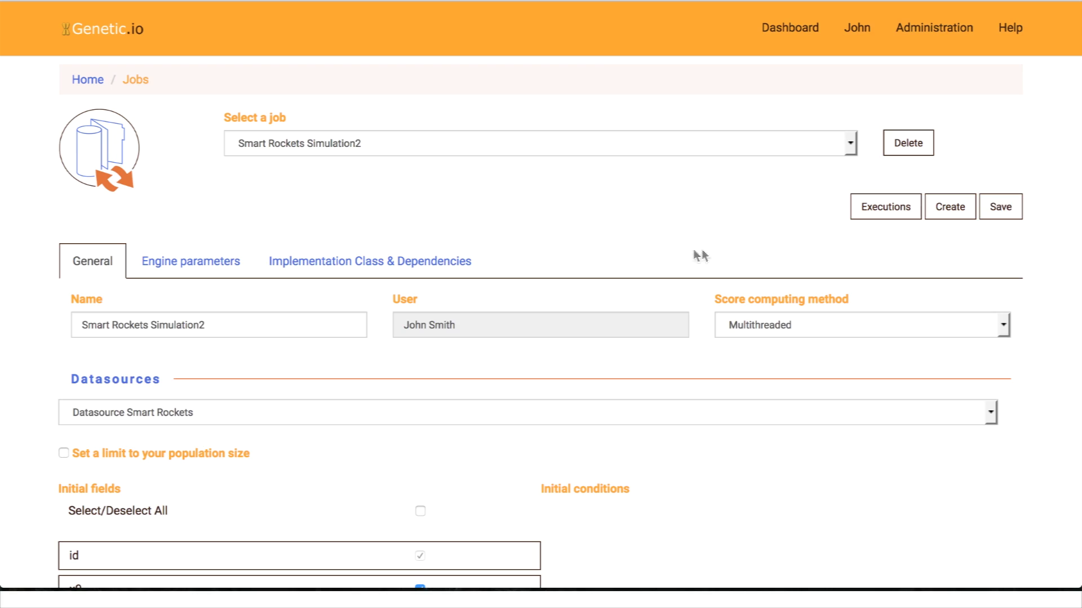
left_click(438, 261)
Step: Set the Evolutionary Processor Class to org.geneticio.dispatcher.examples.rocket.RocketEvolutionaryProcessor, copied from the article
left_click(163, 300)
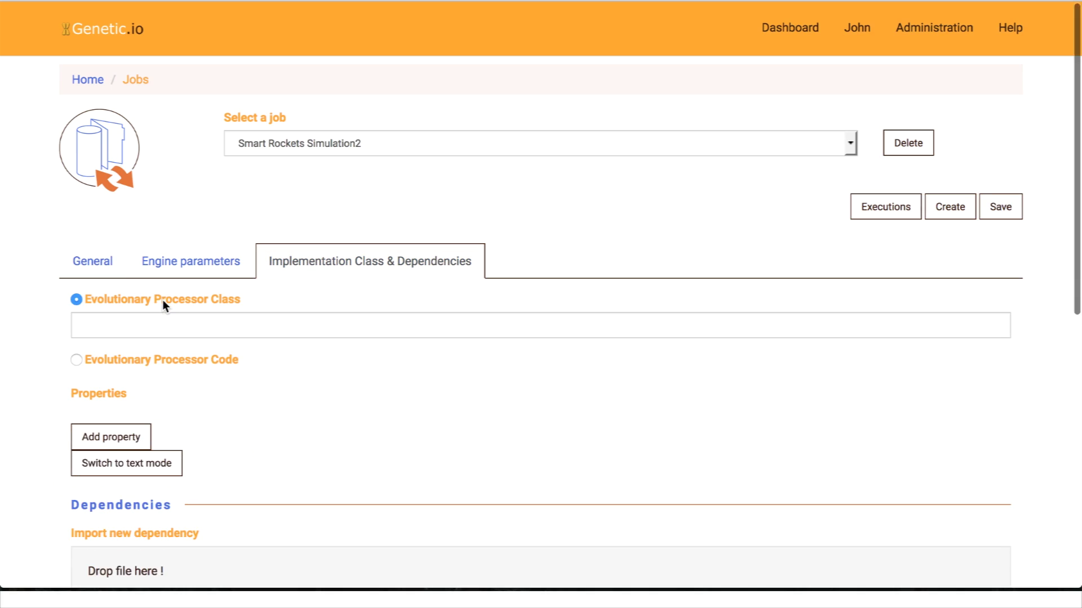
key("alt+Tab")
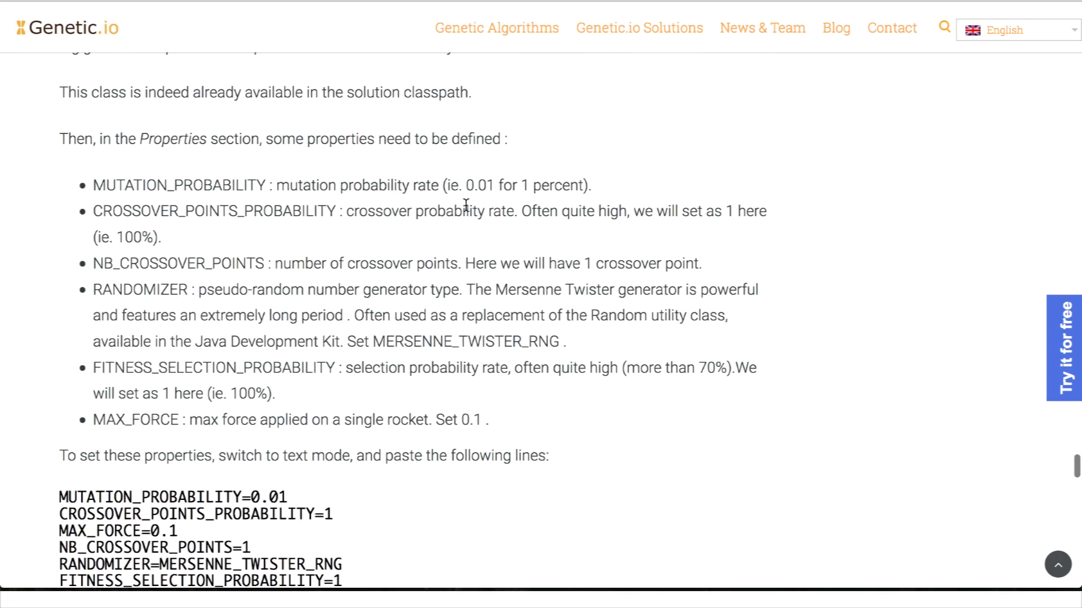
scroll(522, 148, "up", 3)
left_click_drag(522, 147, 58, 148)
key("ctrl+c")
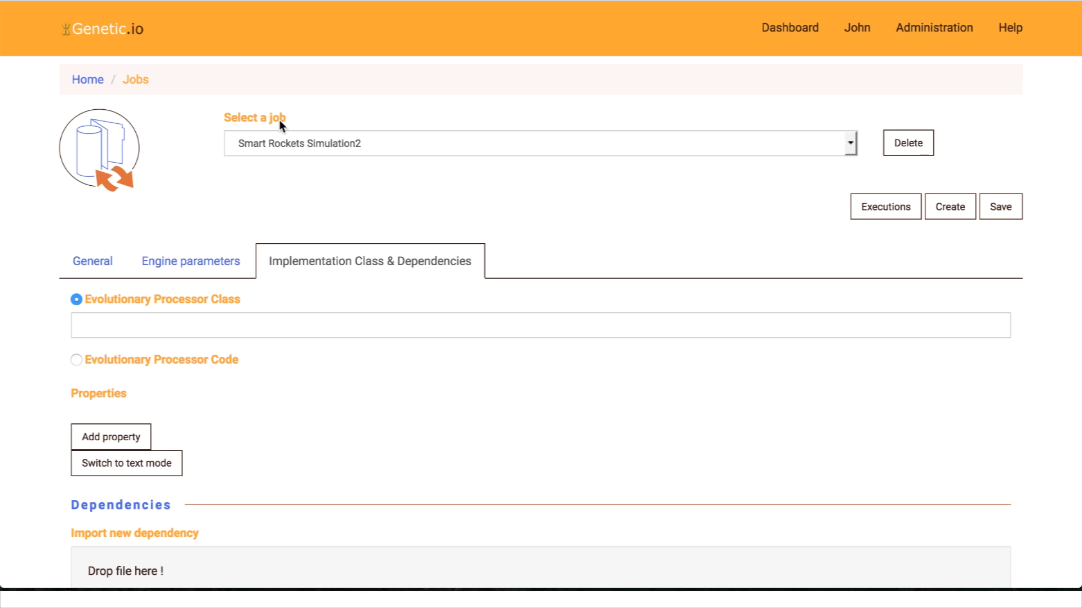
left_click(155, 320)
key("ctrl+v")
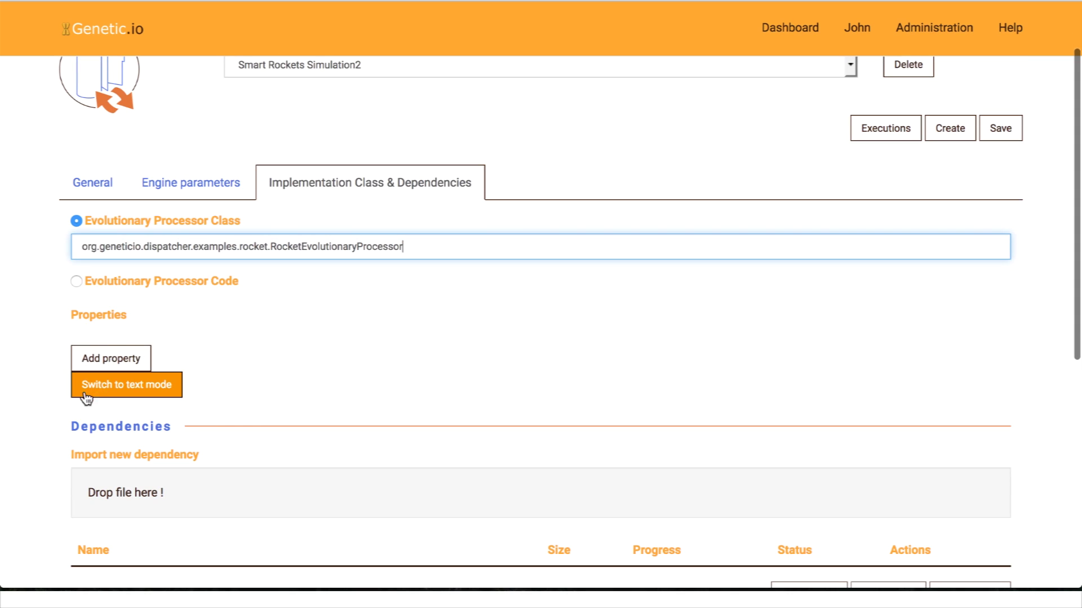
Step: Switch Properties to text mode and copy the six tutorial property lines, MUTATION_PROBABILITY through FITNESS_SELECTION_PROBABILITY
left_click(113, 394)
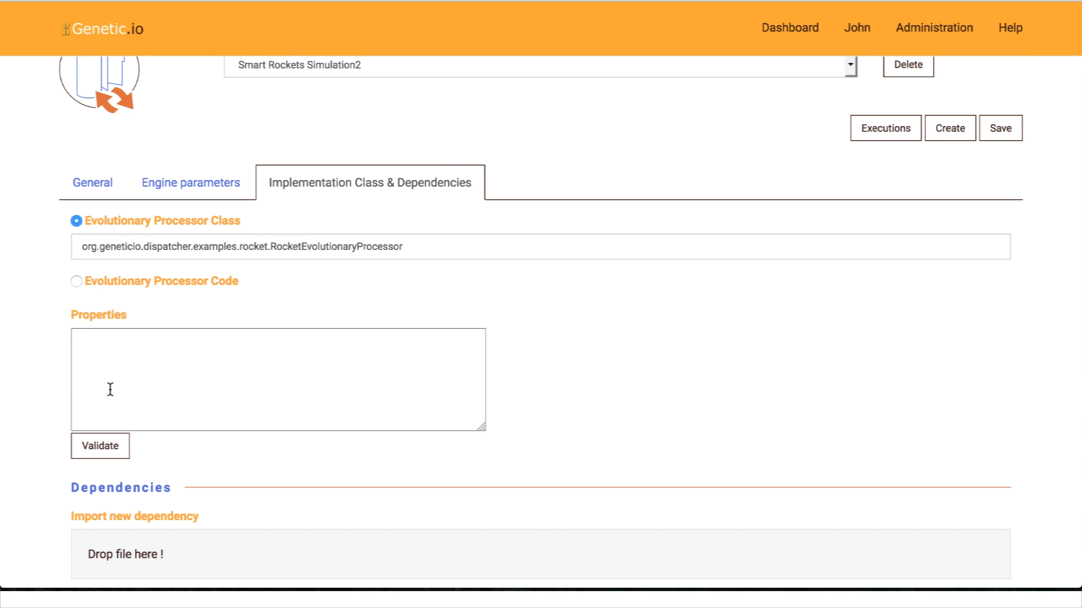
left_click(117, 361)
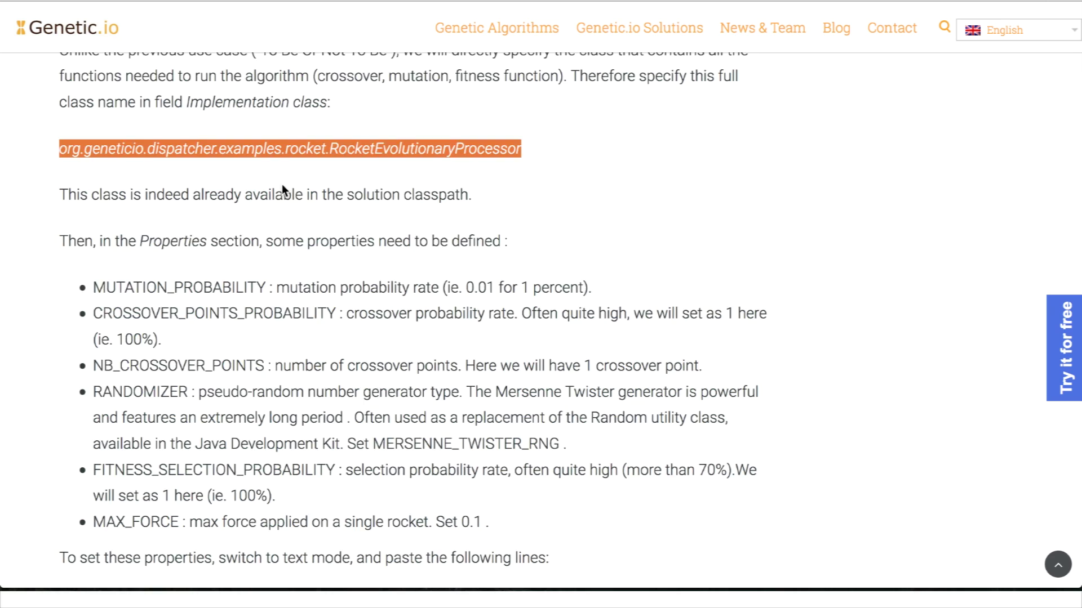
scroll(282, 192, "down", 10)
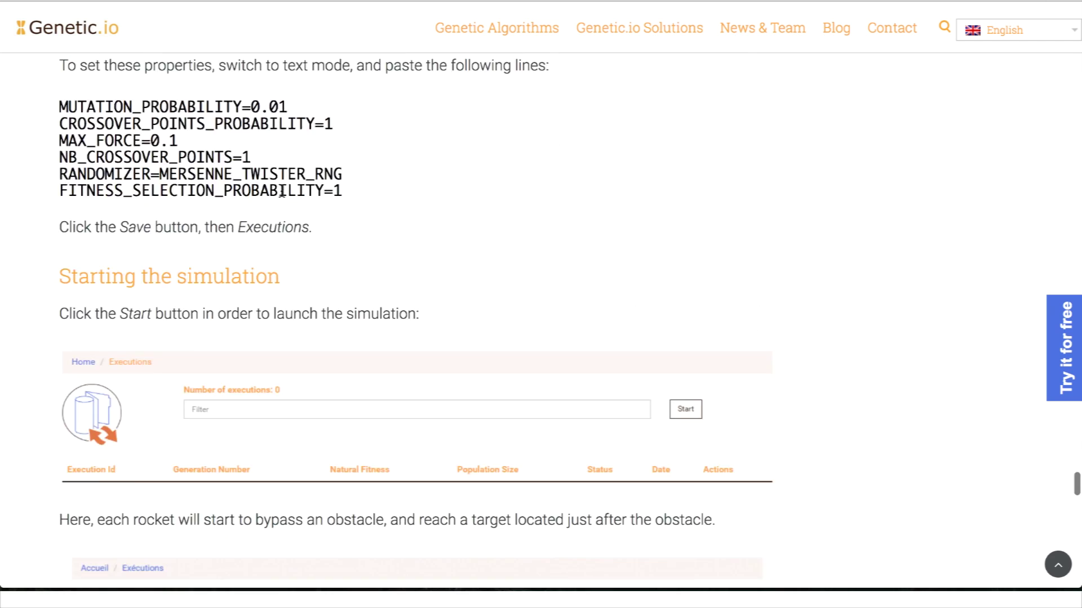
scroll(281, 194, "up", 3)
left_click_drag(345, 200, 62, 108)
key("ctrl+c")
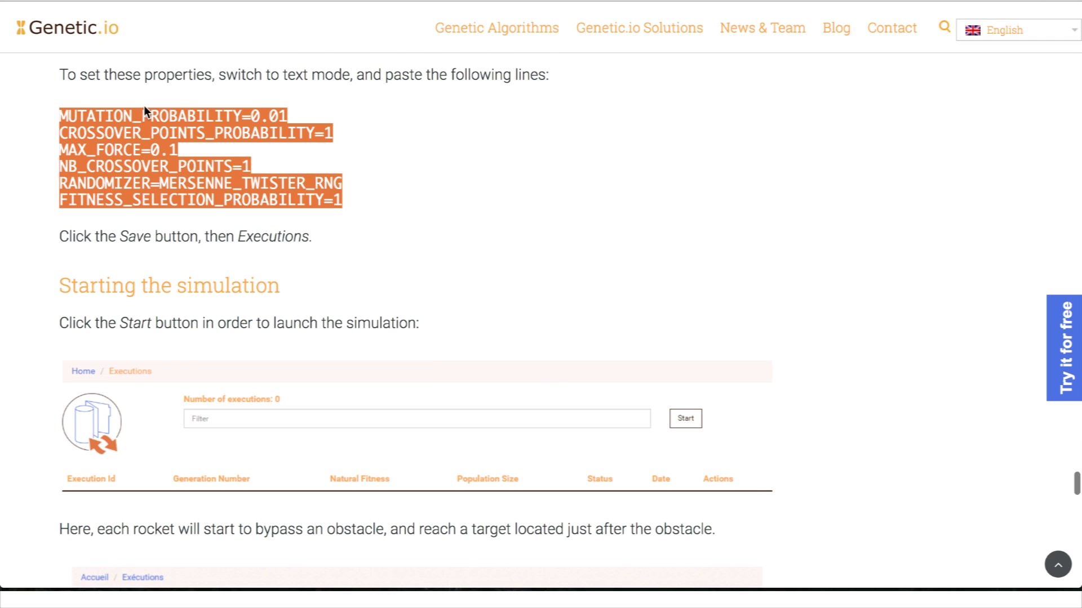
Step: Paste the six engine properties, including MUTATION_PROBABILITY=0.01 and MAX_FORCE=0.1, validate them, and save the job
key("alt+Tab")
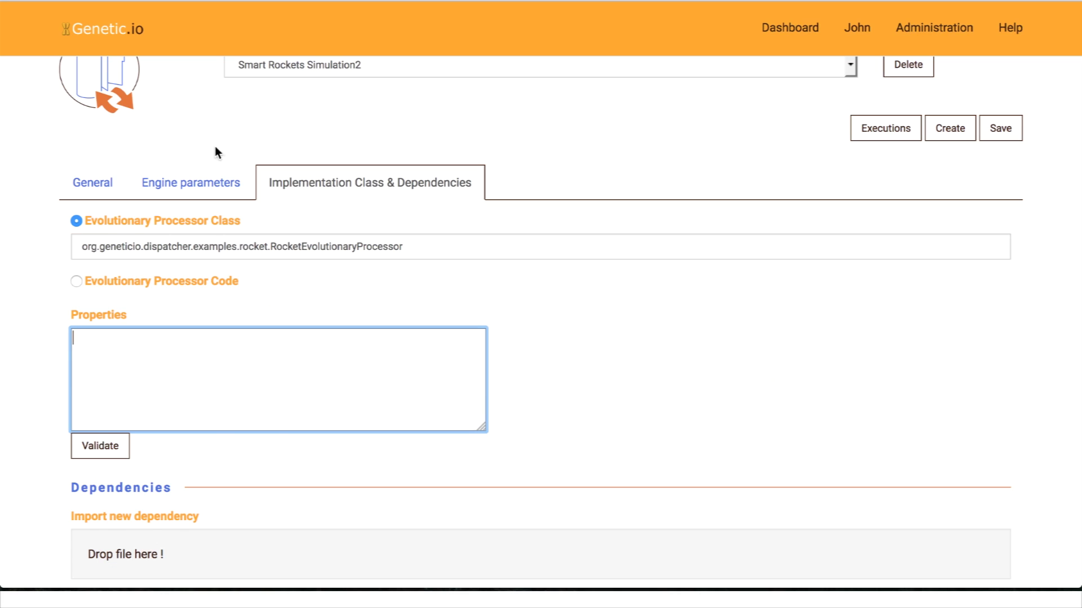
key("ctrl+v")
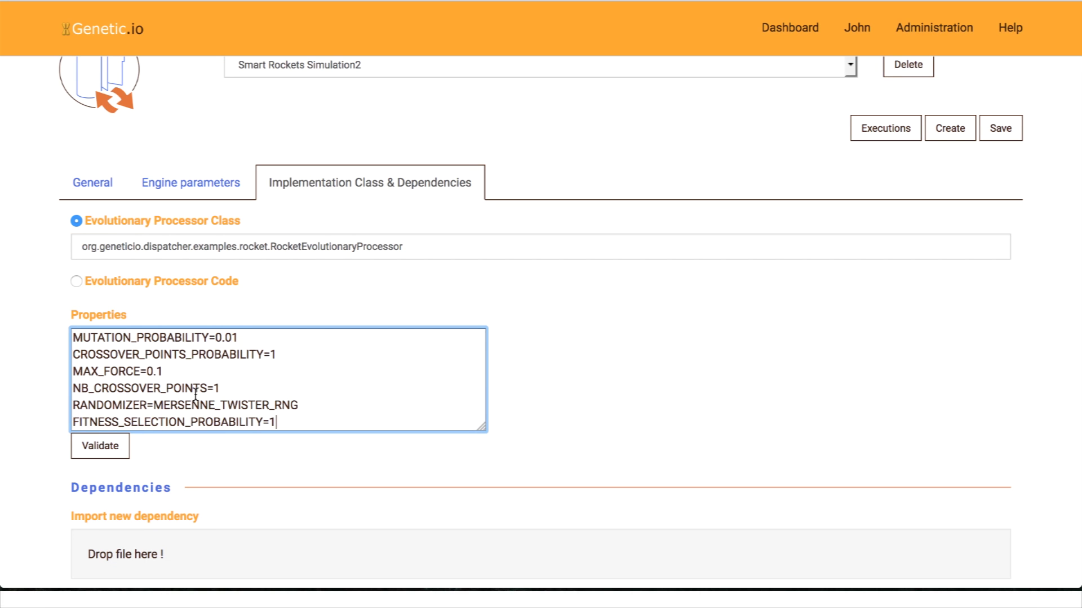
left_click(109, 447)
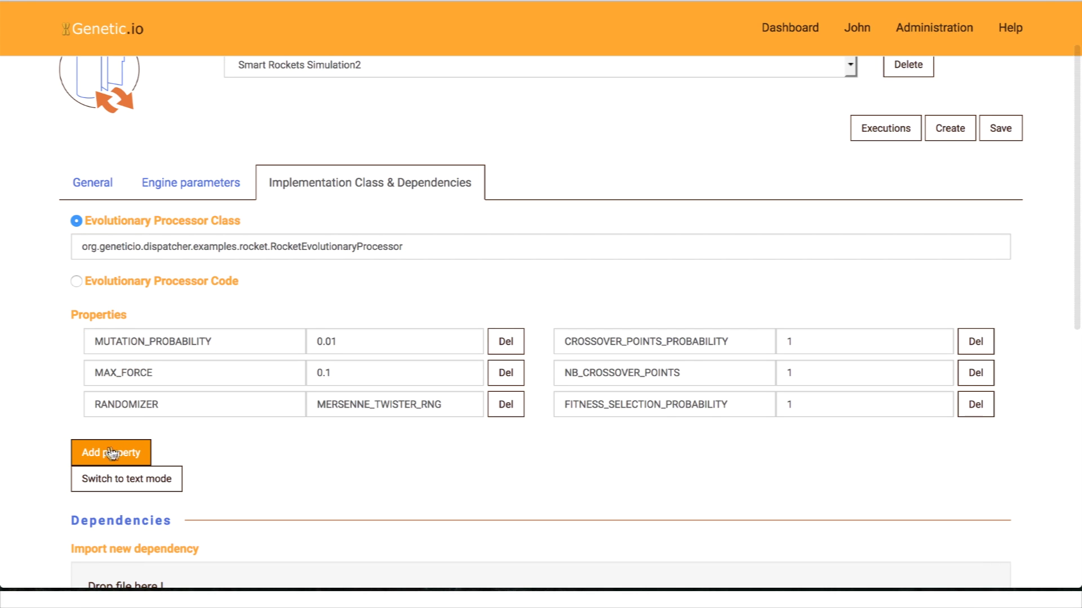
scroll(528, 430, "down", 4)
scroll(526, 434, "up", 5)
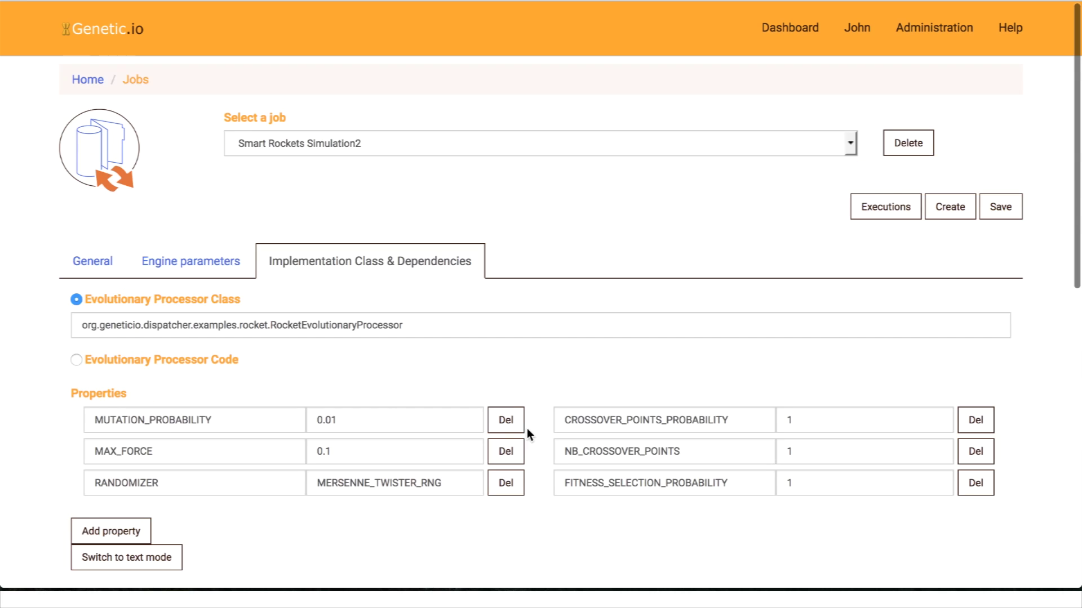
left_click(1000, 206)
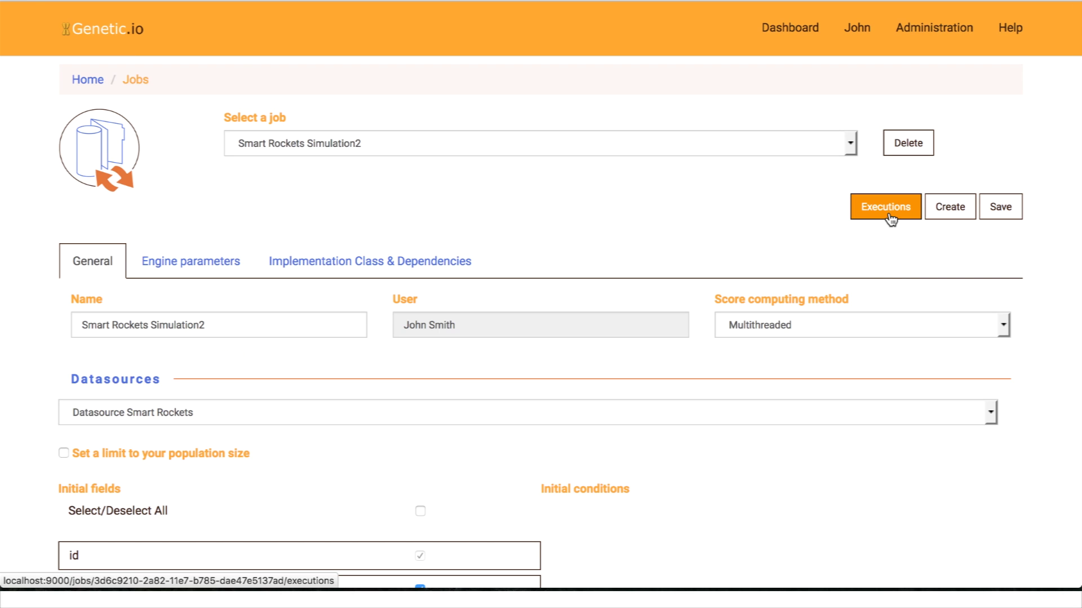
Step: Start a Smart Rockets Simulation2 execution, follow its run, and return to the Dashboard
left_click(889, 215)
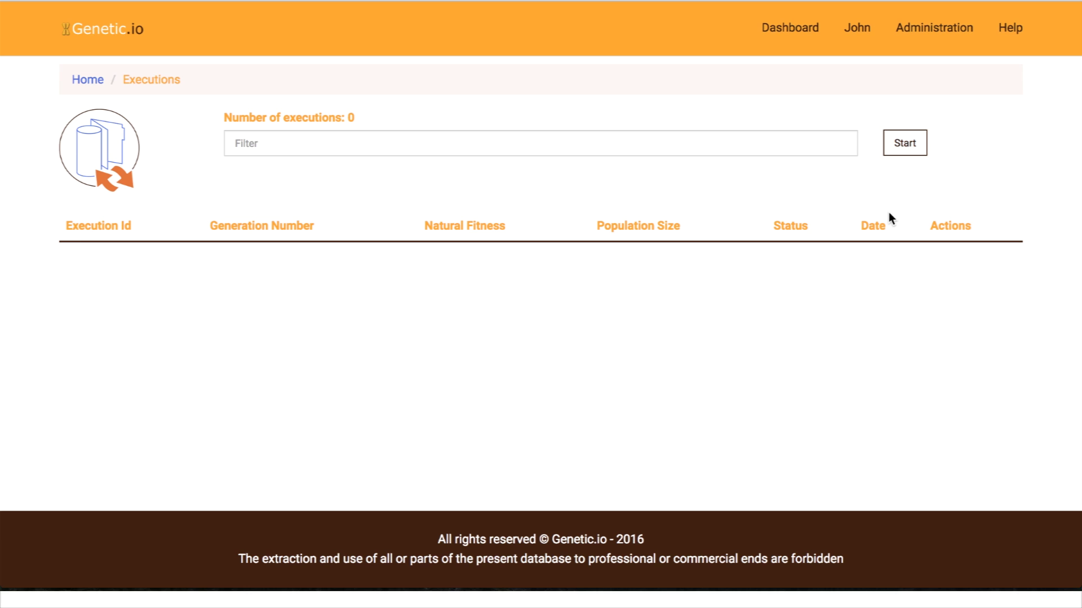
left_click(906, 146)
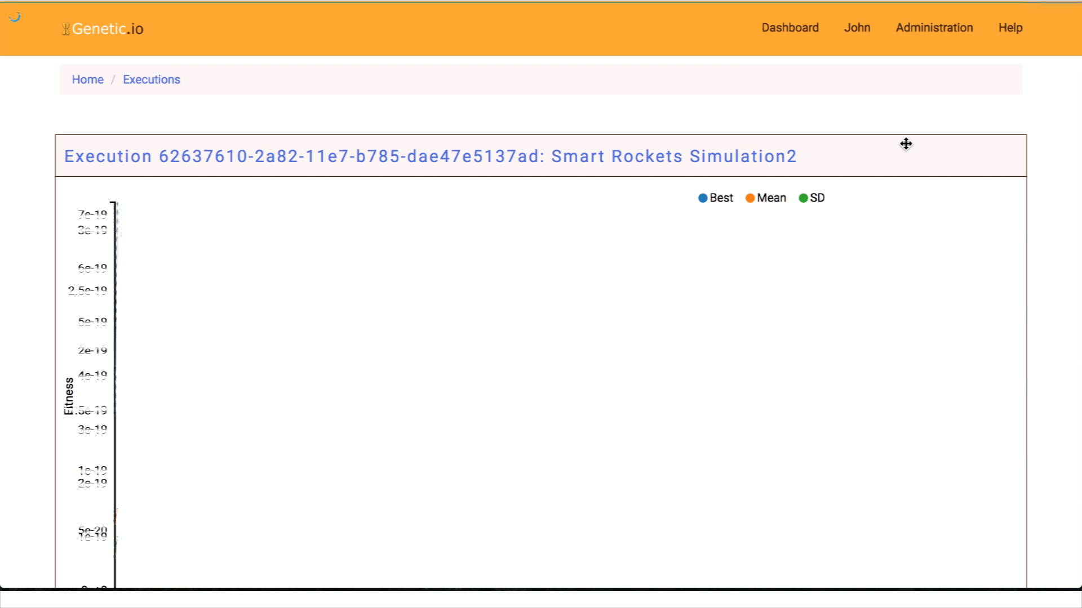
scroll(905, 146, "down", 2)
scroll(905, 145, "down", 3)
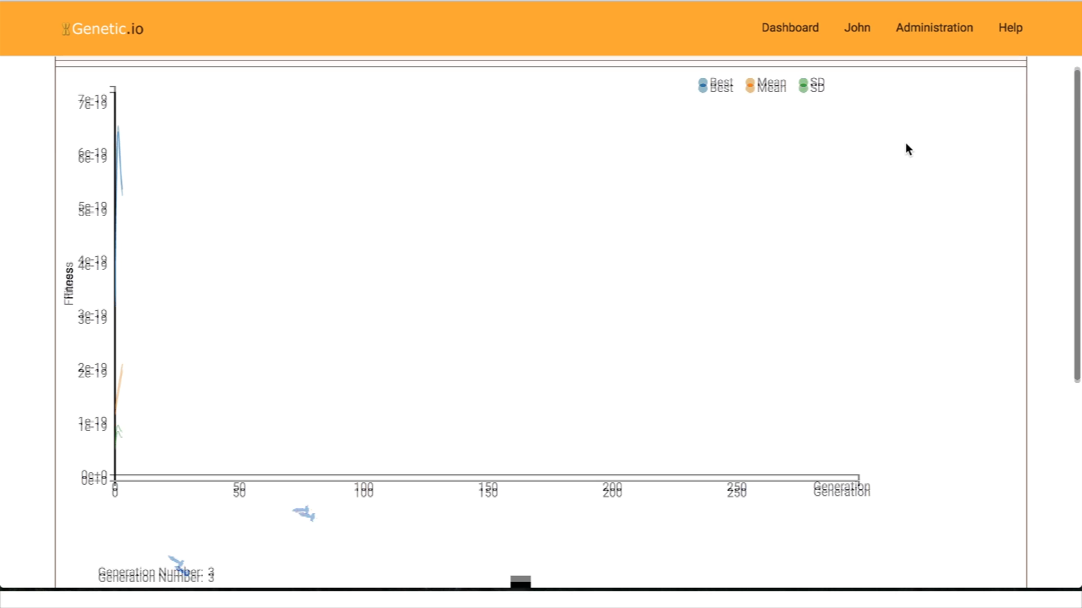
scroll(905, 147, "down", 1)
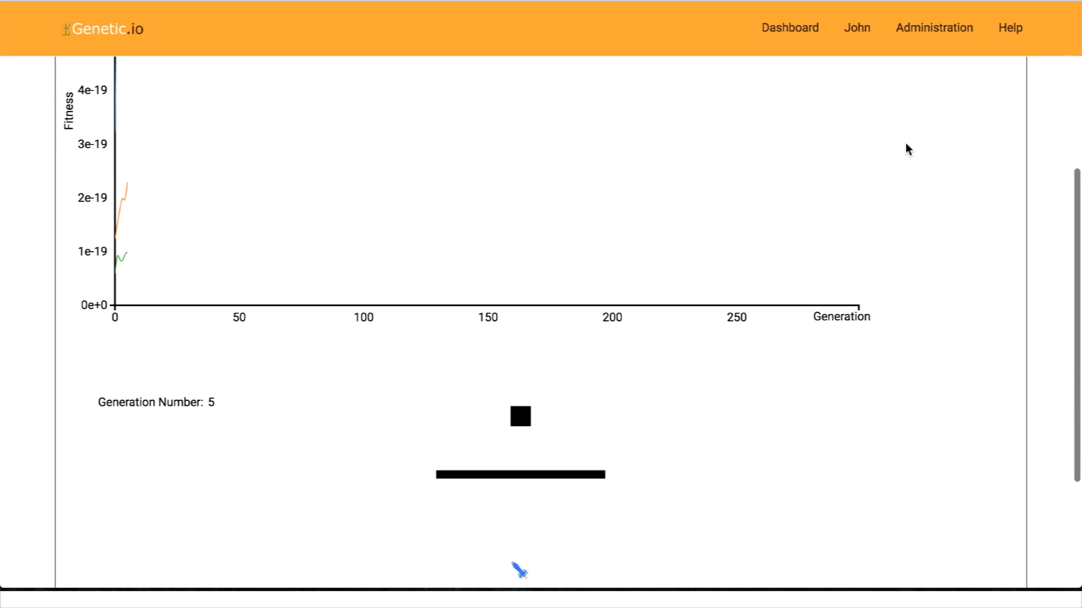
scroll(905, 148, "down", 1)
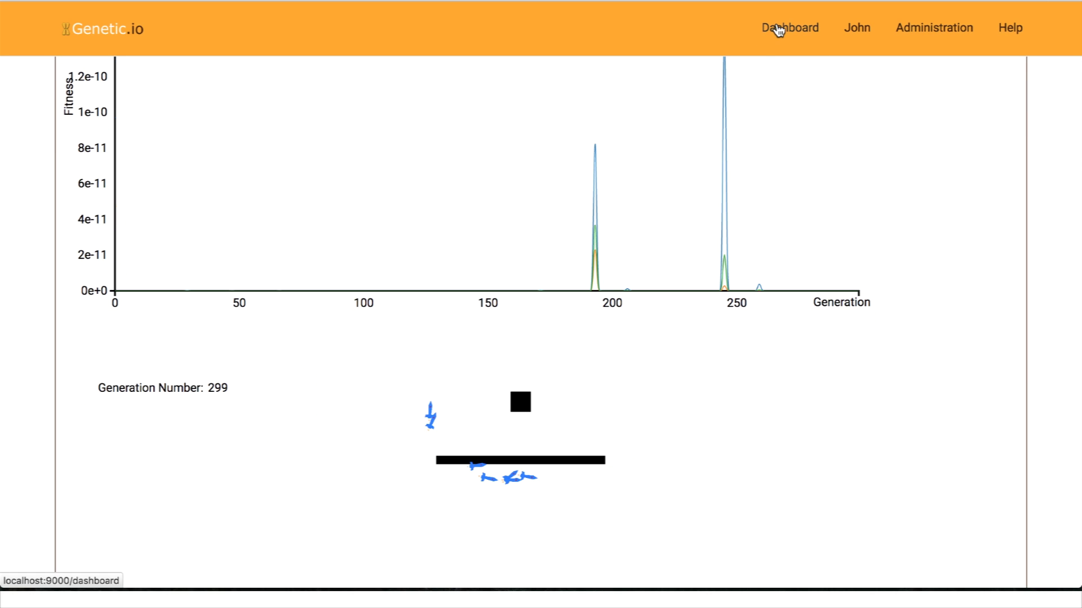
left_click(777, 28)
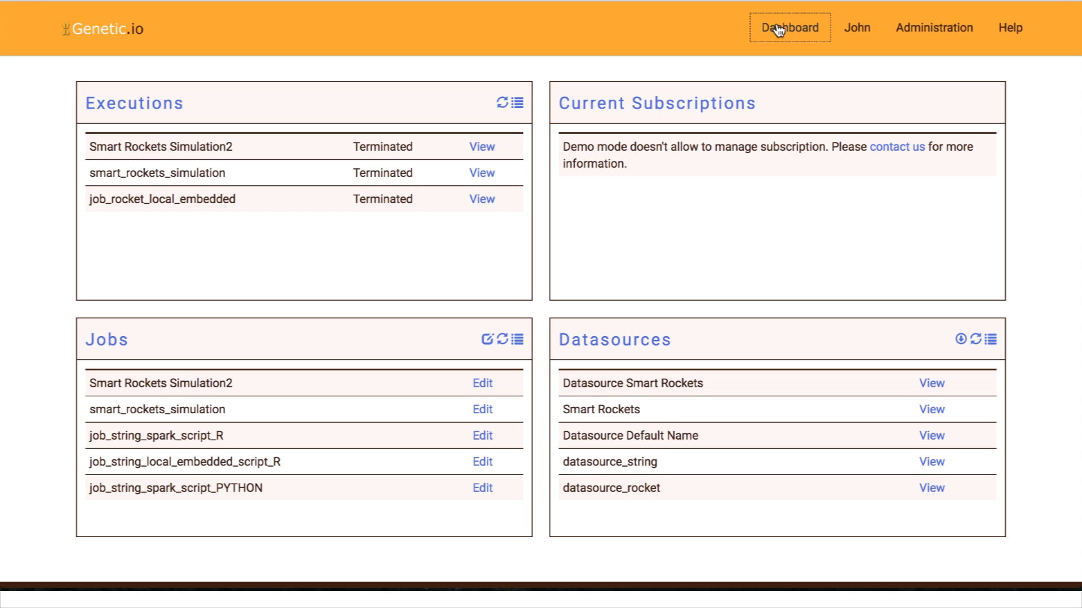
Step: Open the 300-generation execution's population details and save its results as a CSV file
left_click(481, 146)
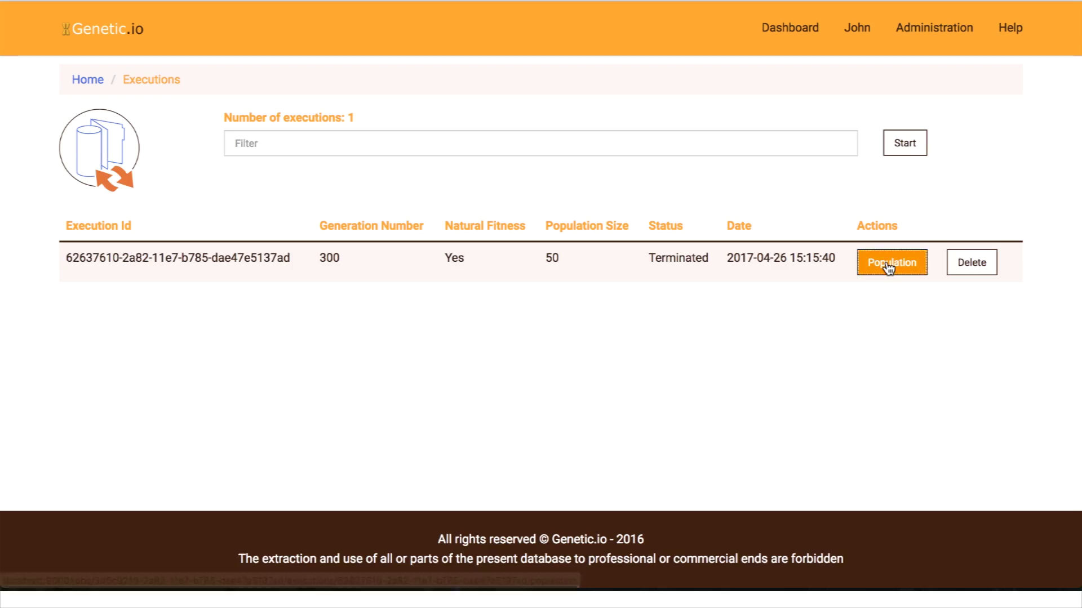
left_click(888, 267)
scroll(886, 262, "down", 13)
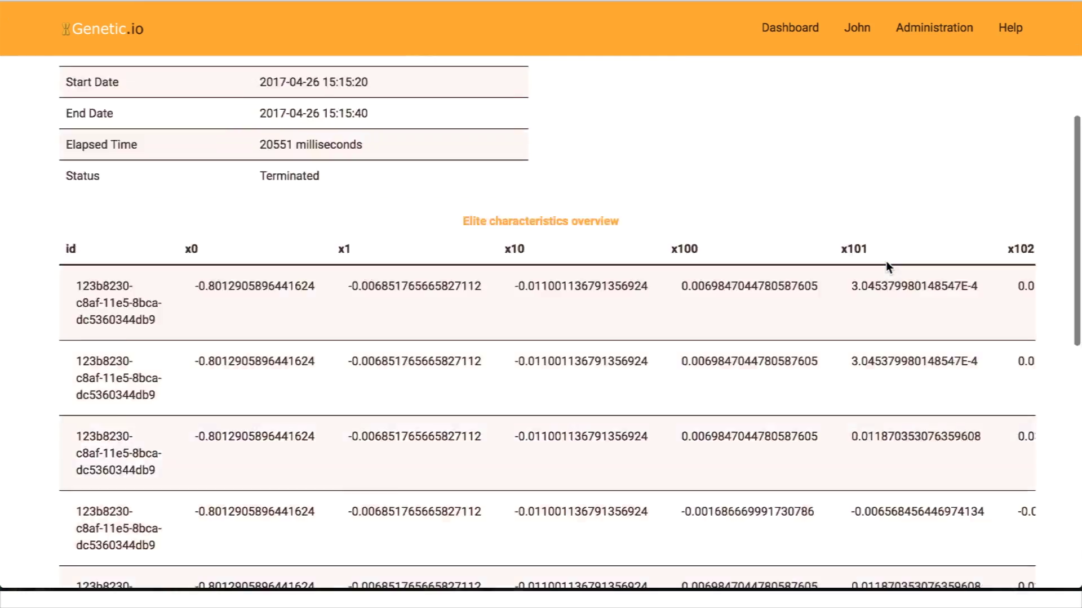
scroll(863, 385, "down", 3)
scroll(863, 386, "up", 15)
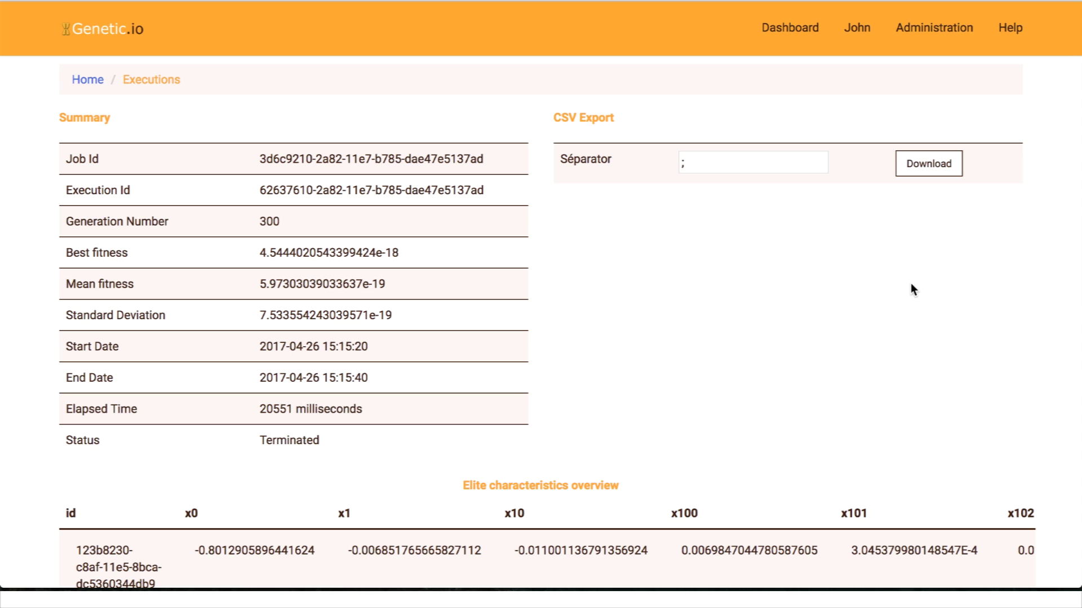
left_click(931, 171)
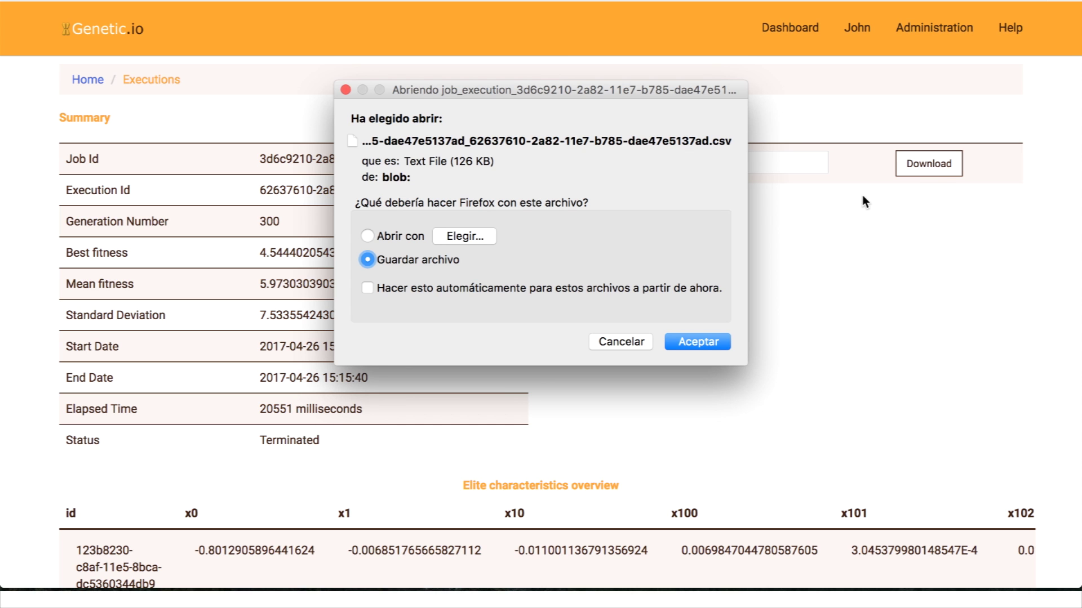
left_click(685, 341)
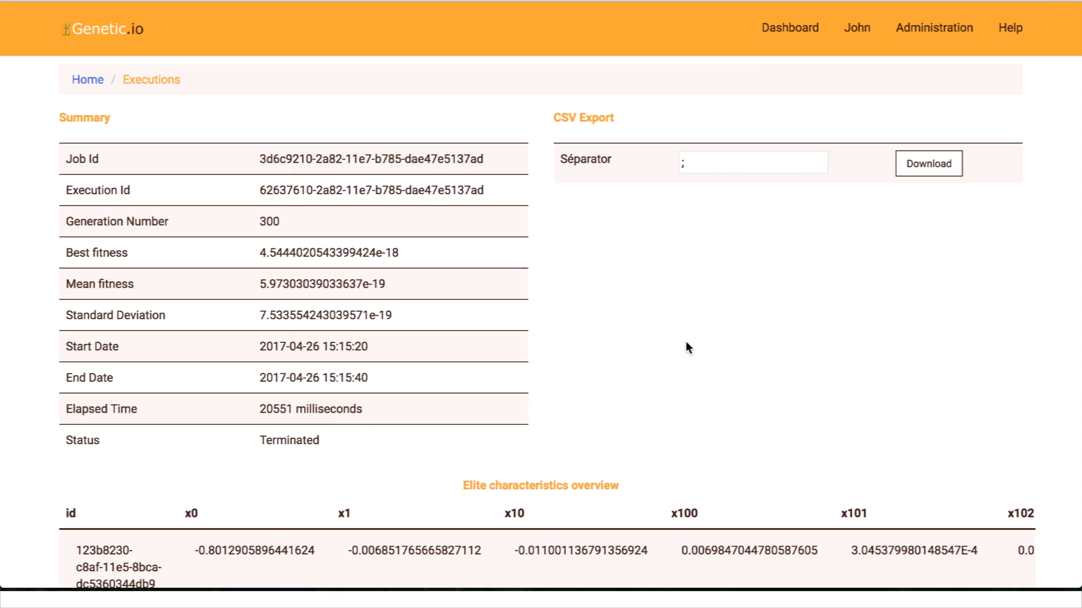